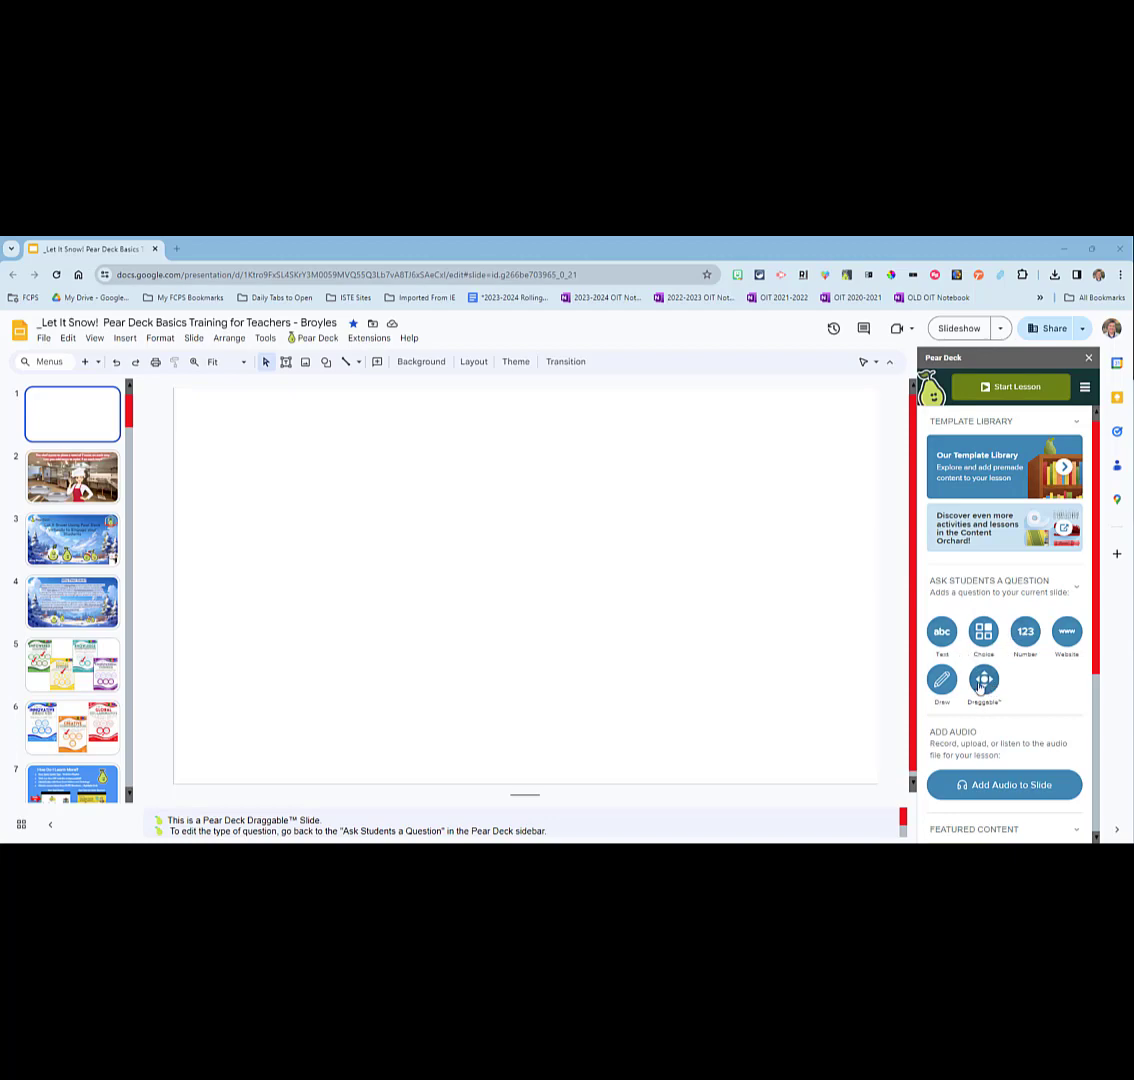
- Examine the icon categories available for draggable items on the blank first slide, including math symbols, numbers, objects and punctuation
click(982, 683)
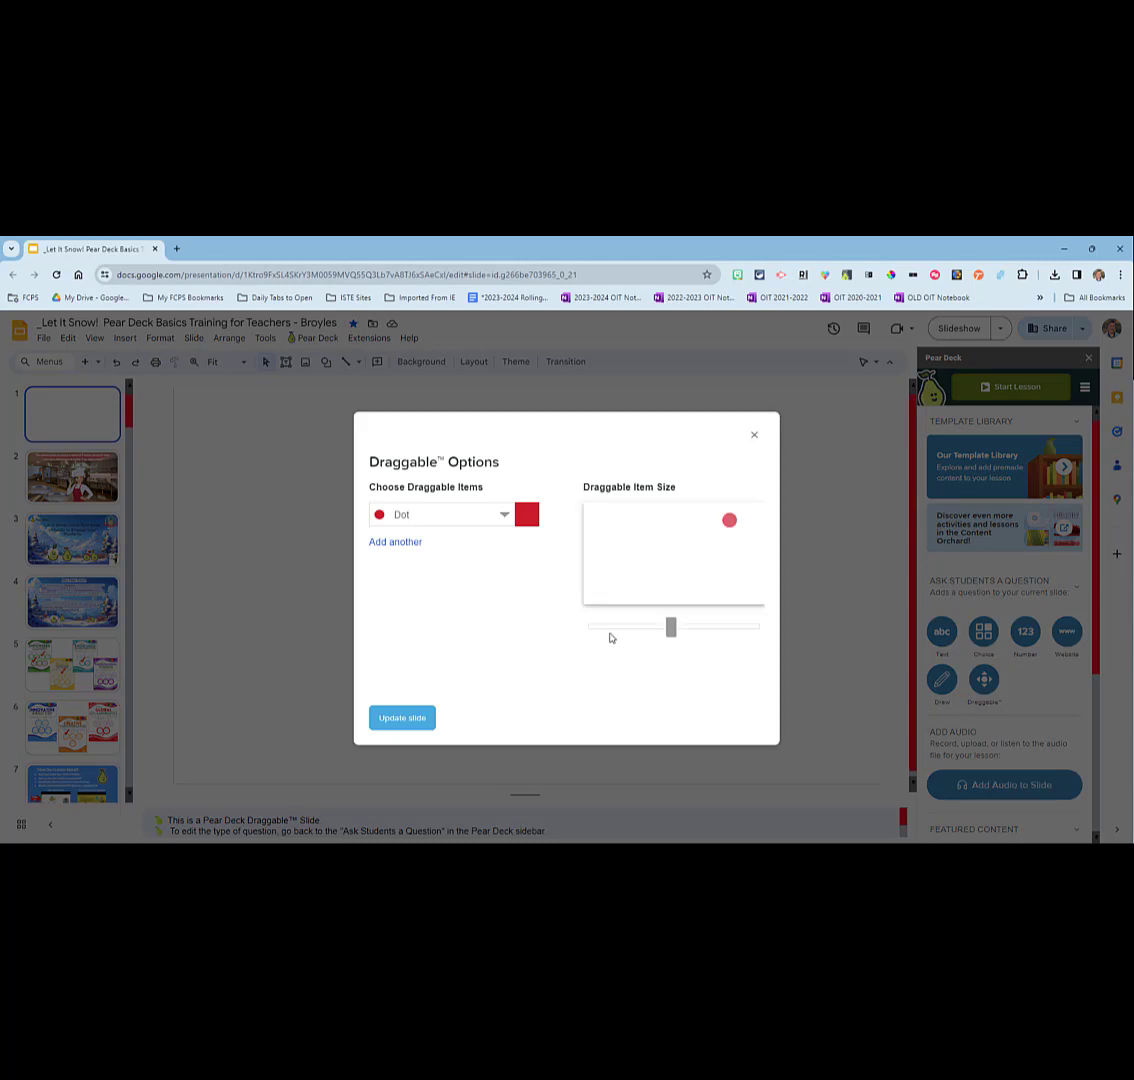
click(505, 518)
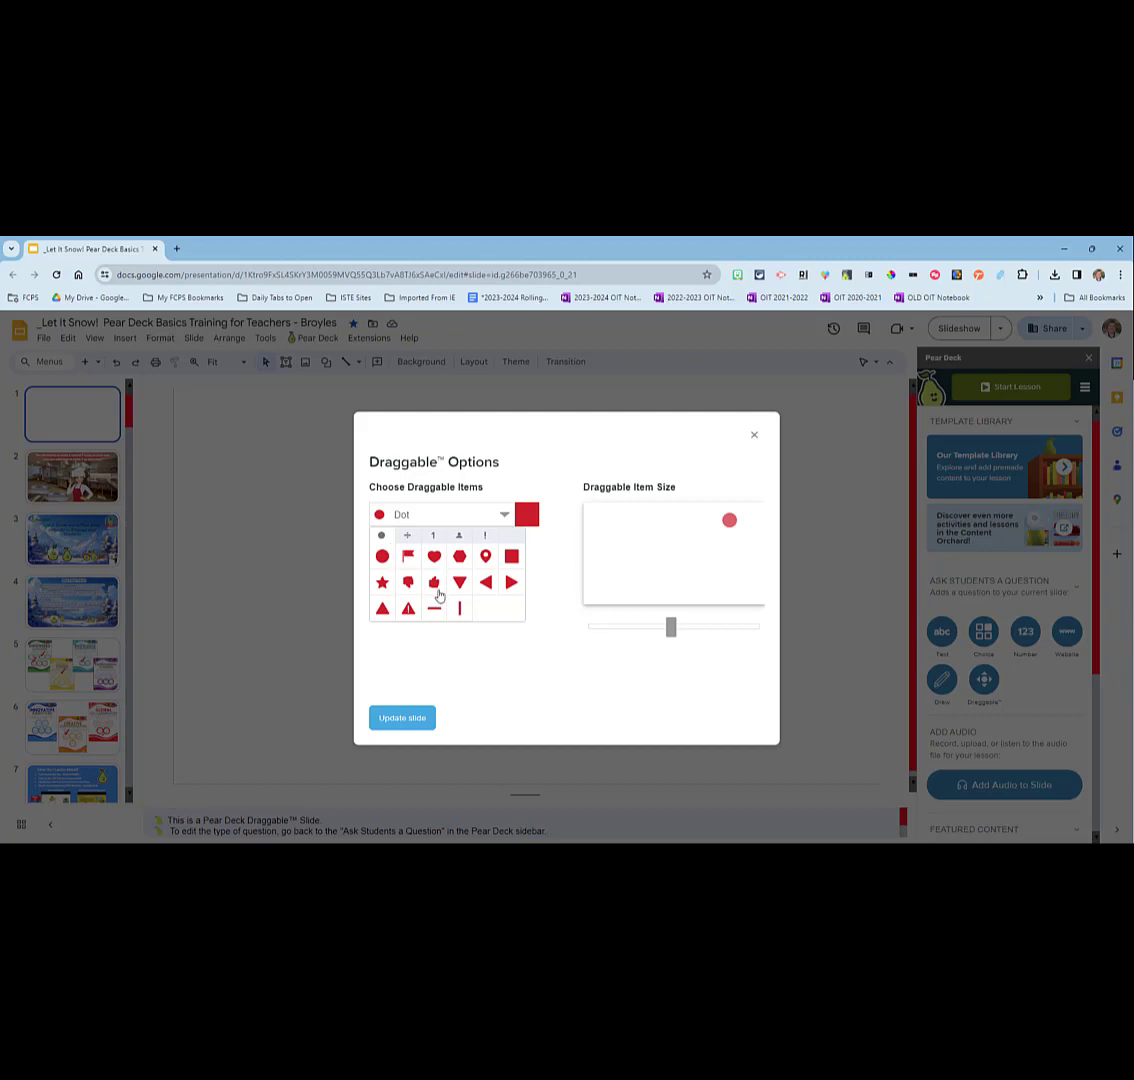
click(407, 535)
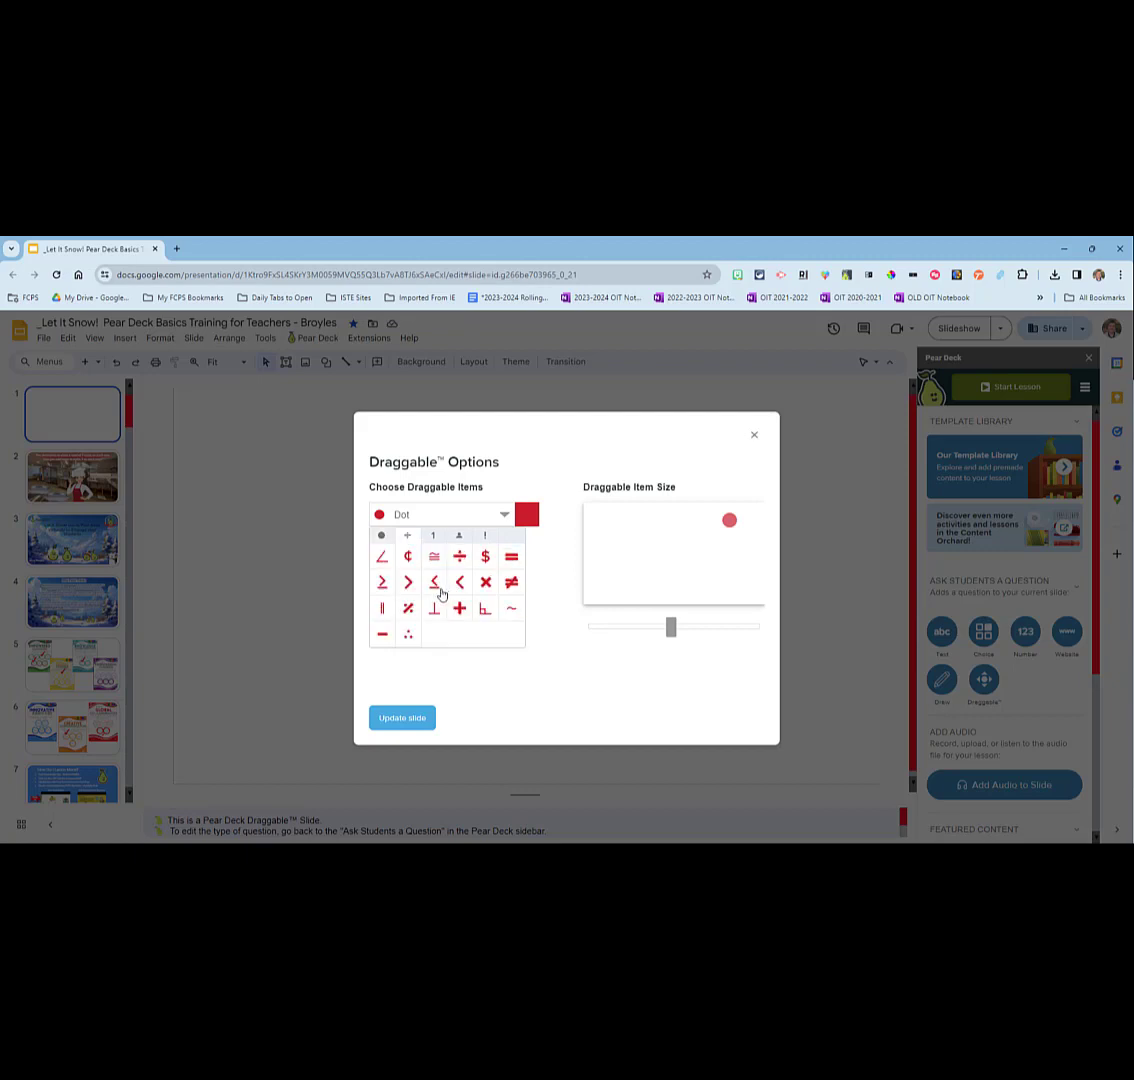
click(434, 537)
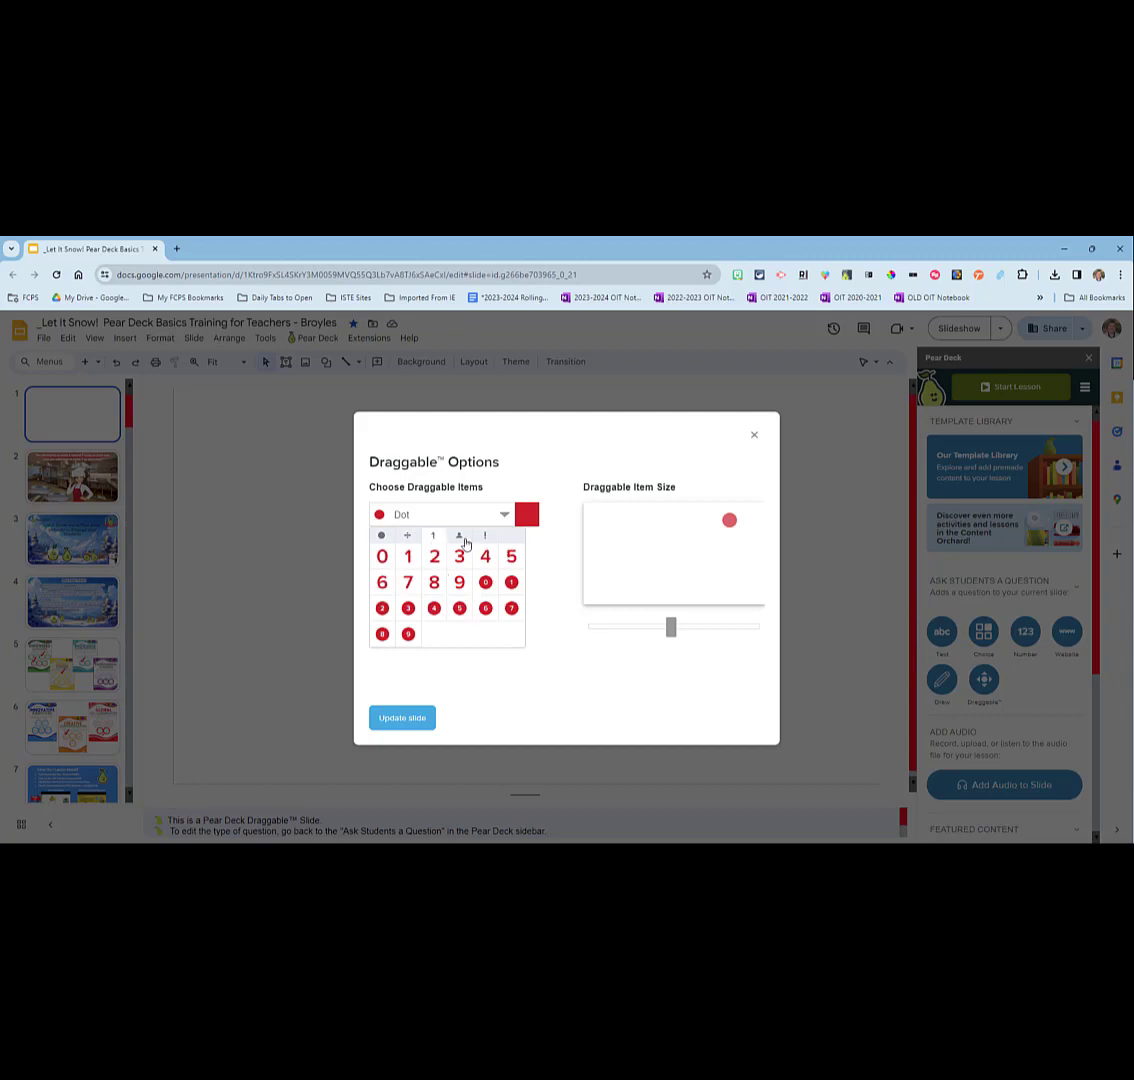
click(461, 537)
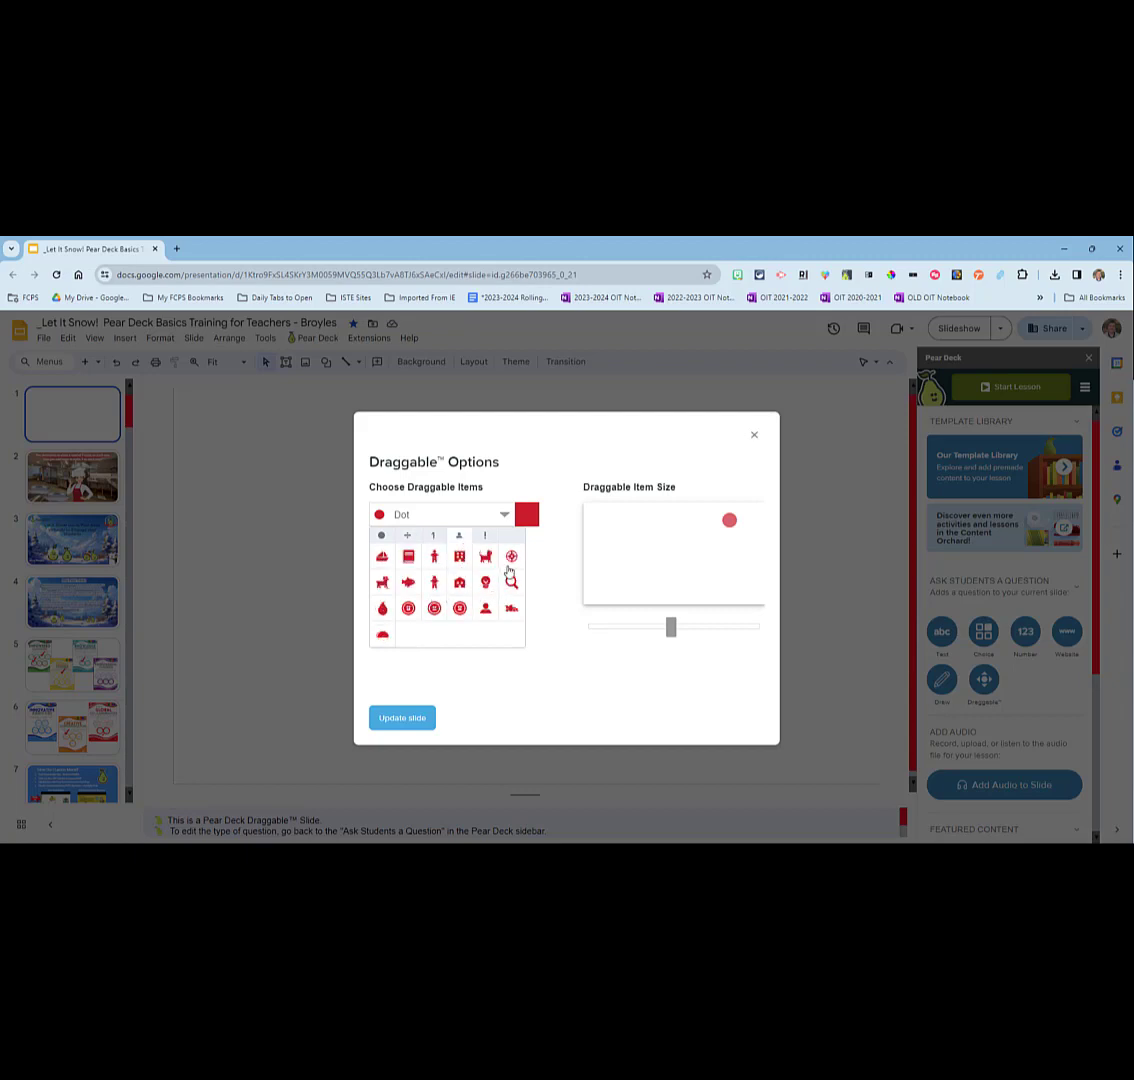
click(485, 536)
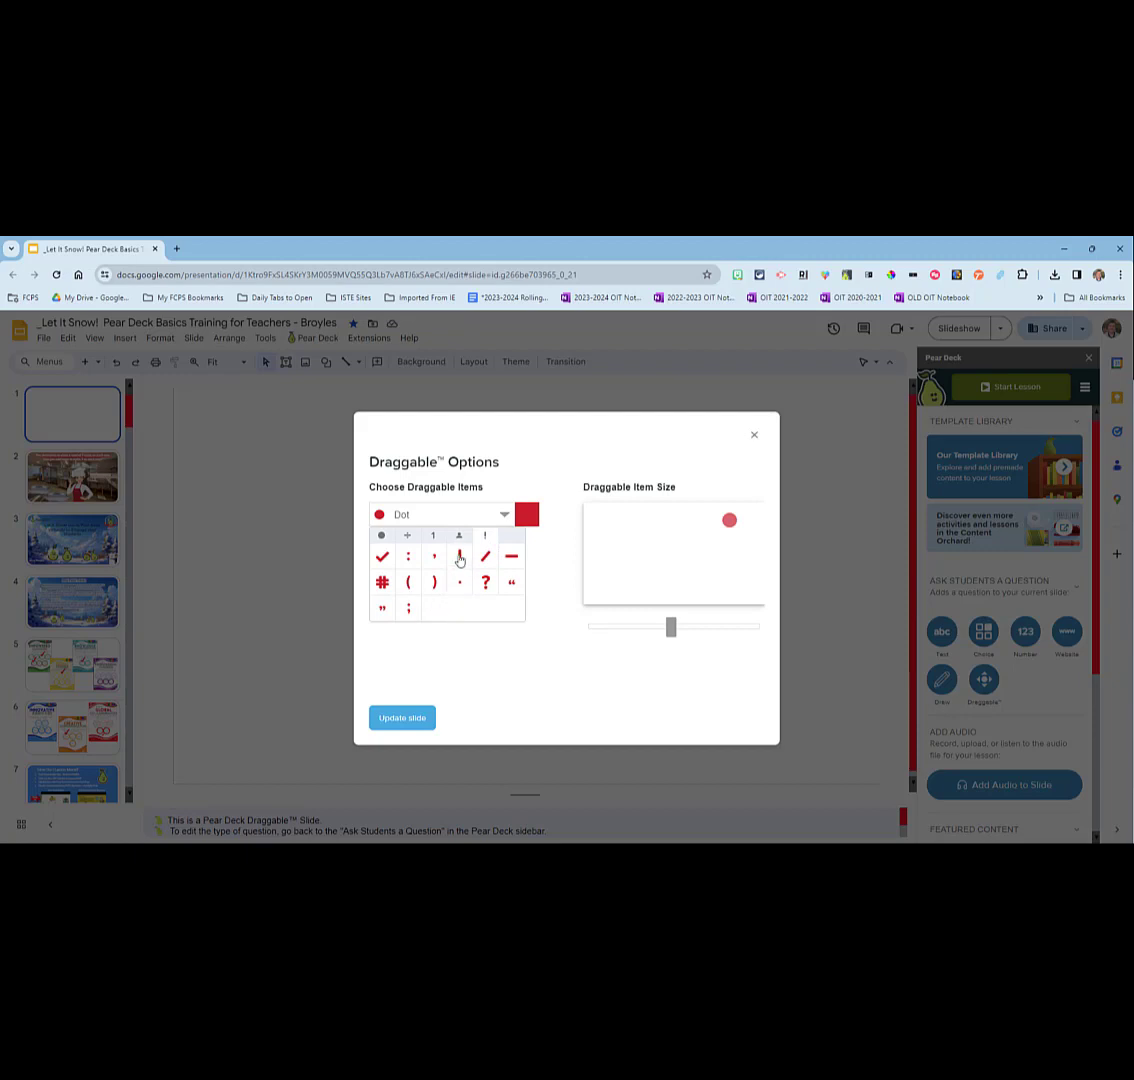
click(458, 538)
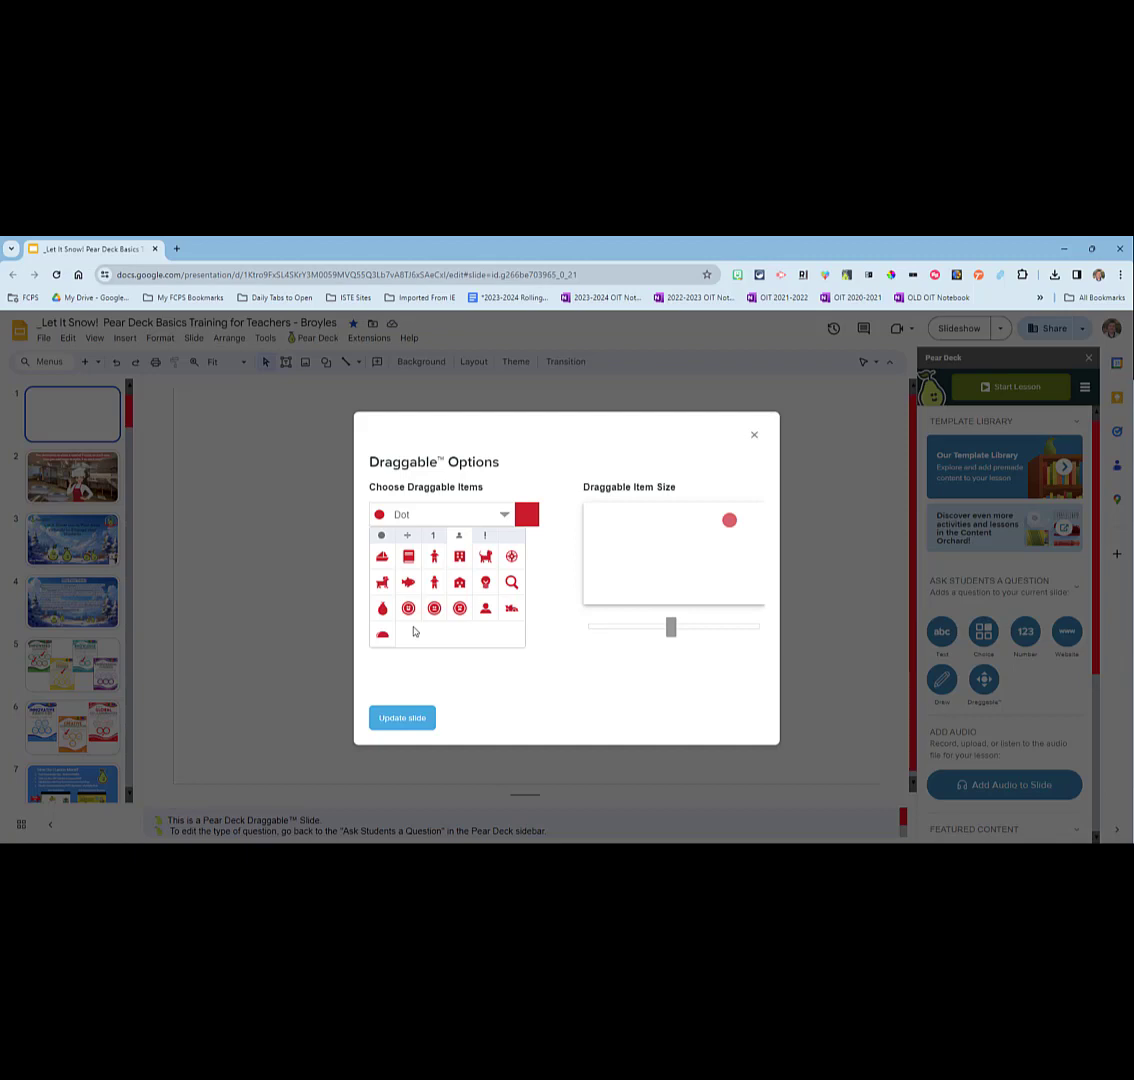
click(754, 437)
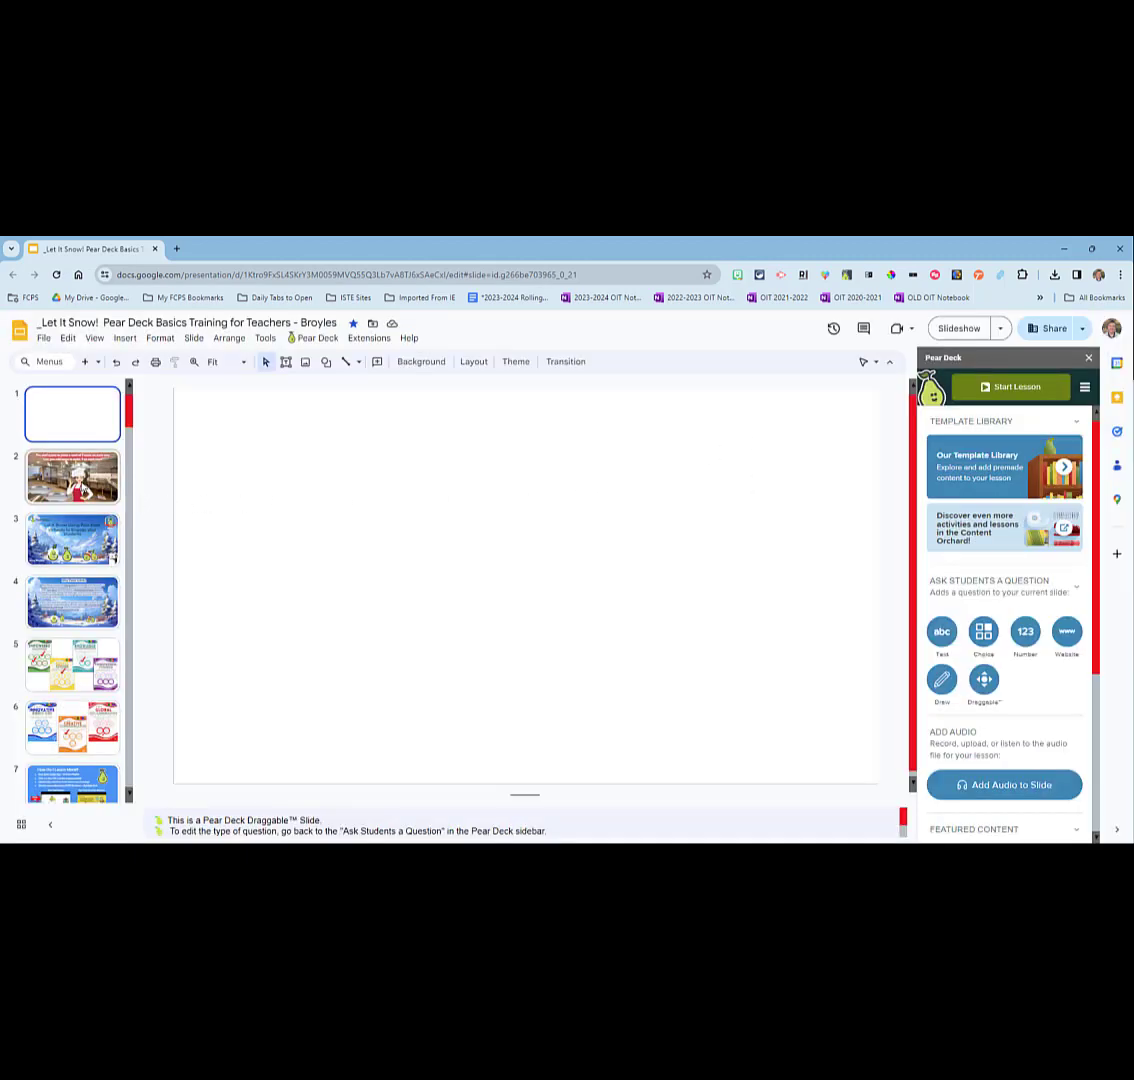
- Add the downloaded Taco-removebg-preview.png to slide 2, shrink it to taco size and place it on the far left of the upper tray
click(78, 468)
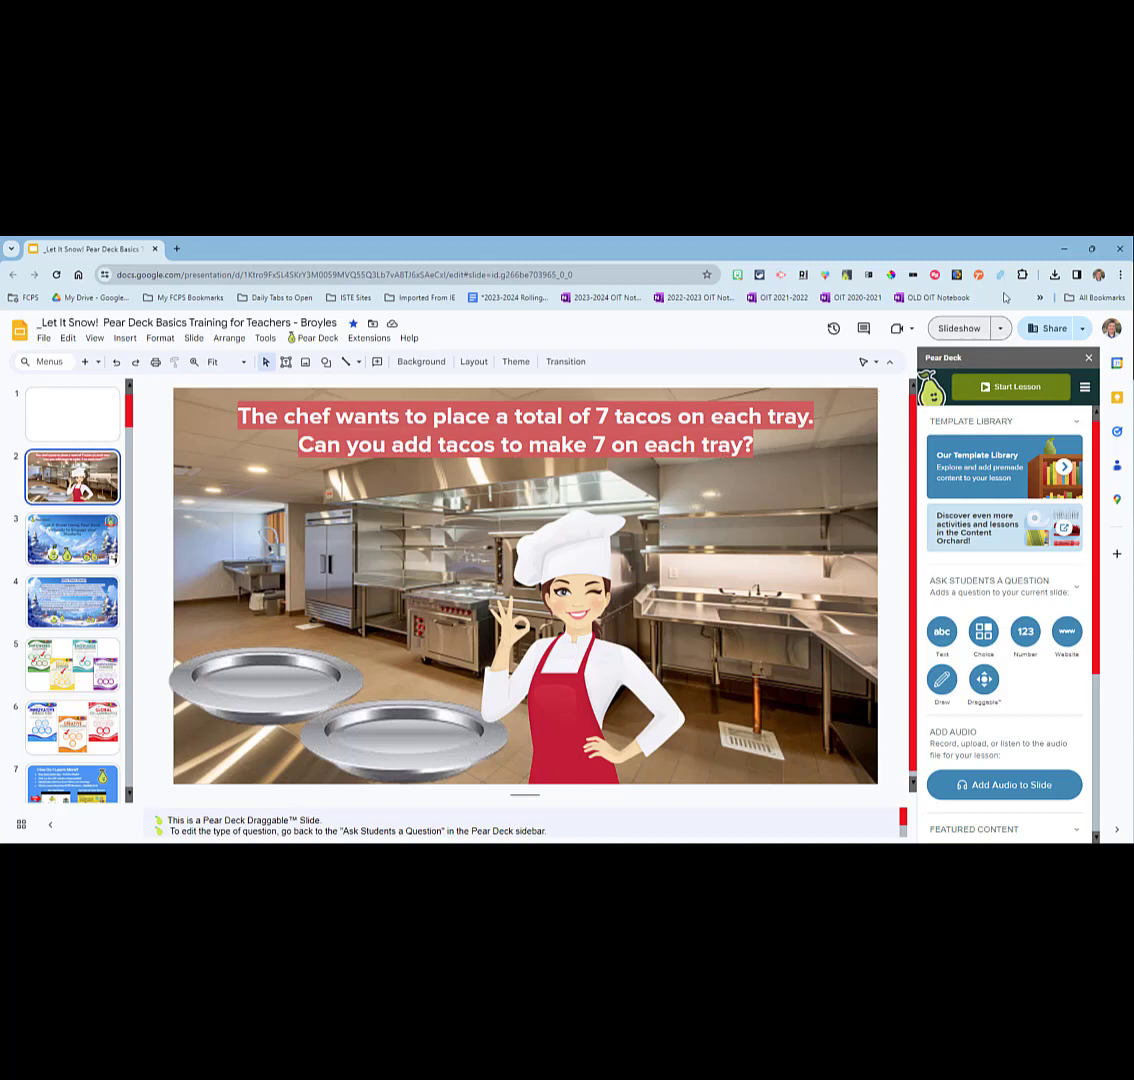
click(1055, 277)
drag(955, 330, 360, 470)
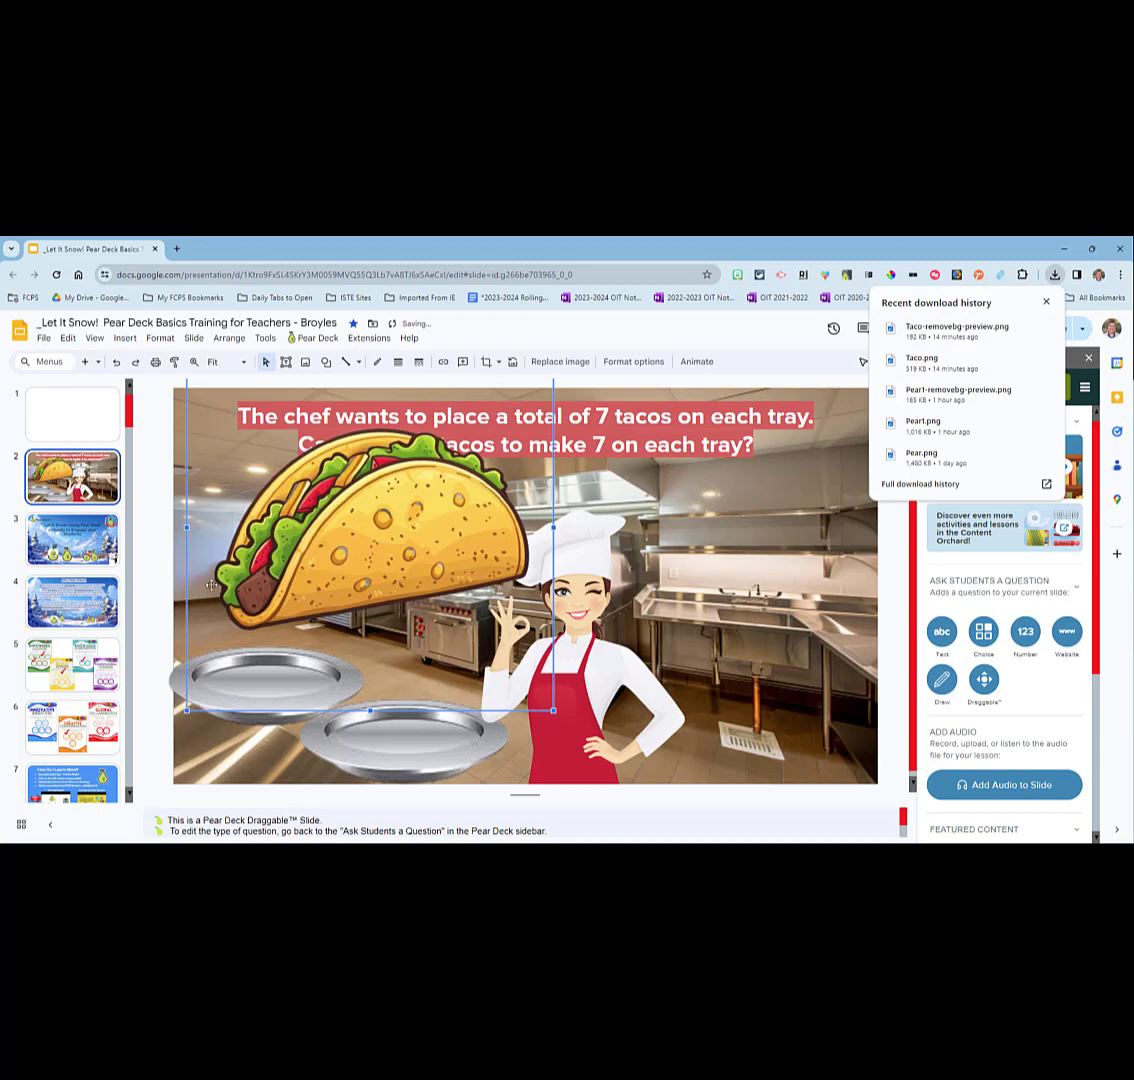
click(276, 633)
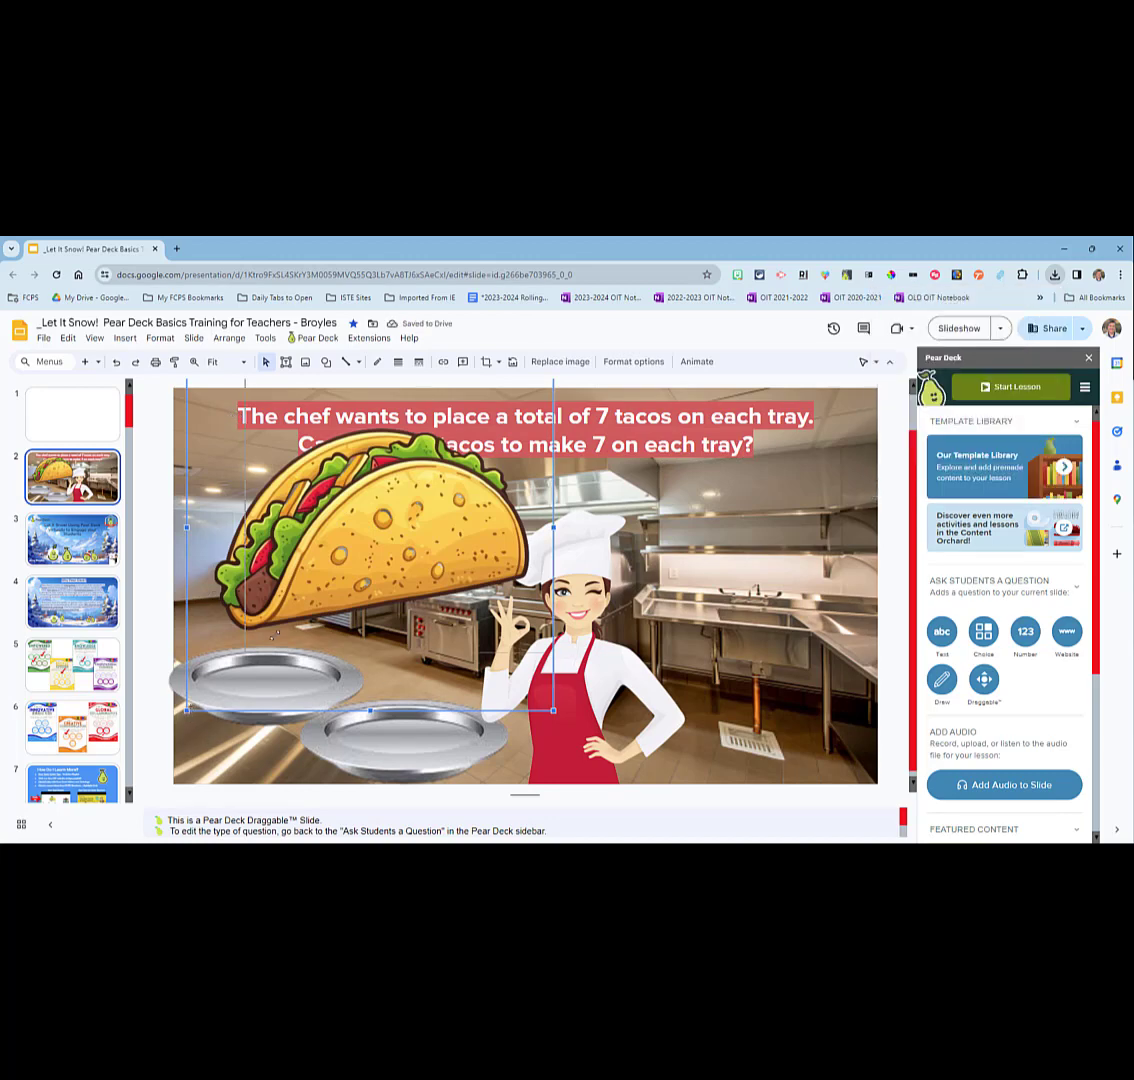
drag(186, 710, 367, 572)
drag(435, 559, 216, 668)
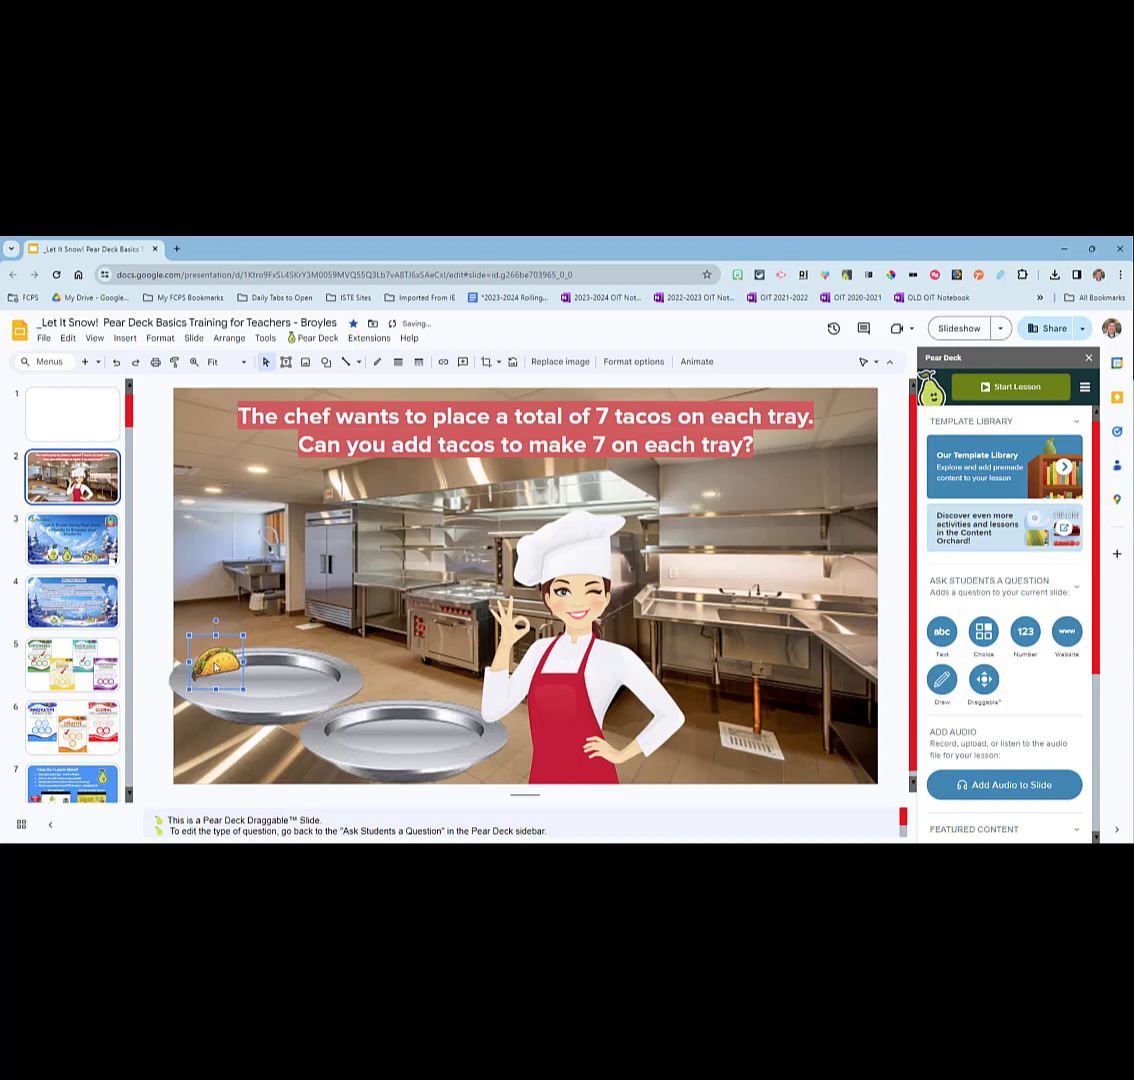
- Duplicate the taco to make five and spread the copies across the upper tray
key(ctrl+d)
key(ctrl+d)
key(ctrl+d)
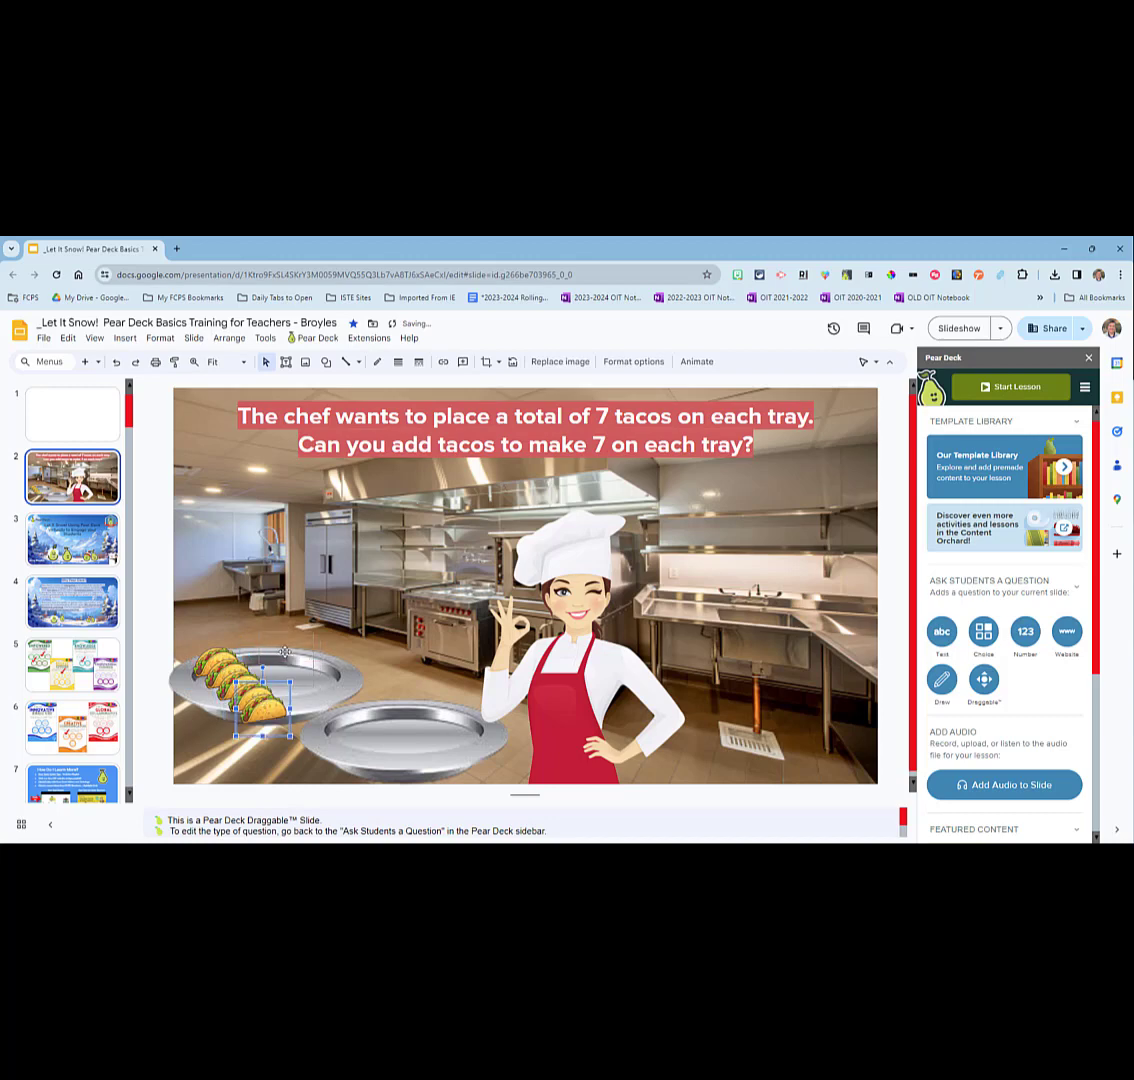
drag(262, 708, 313, 679)
drag(233, 681, 298, 672)
drag(230, 666, 217, 668)
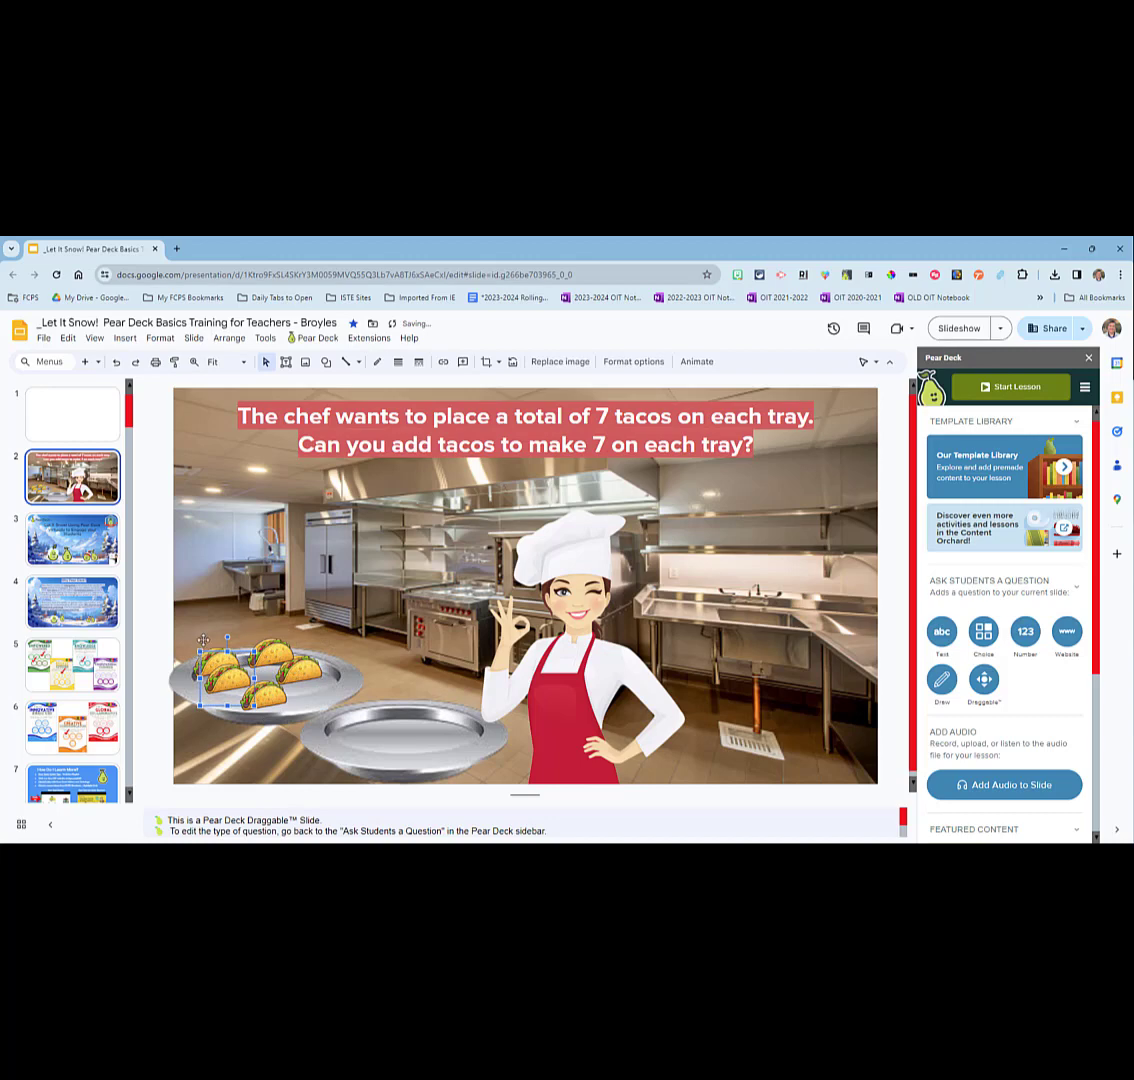
drag(228, 680, 192, 665)
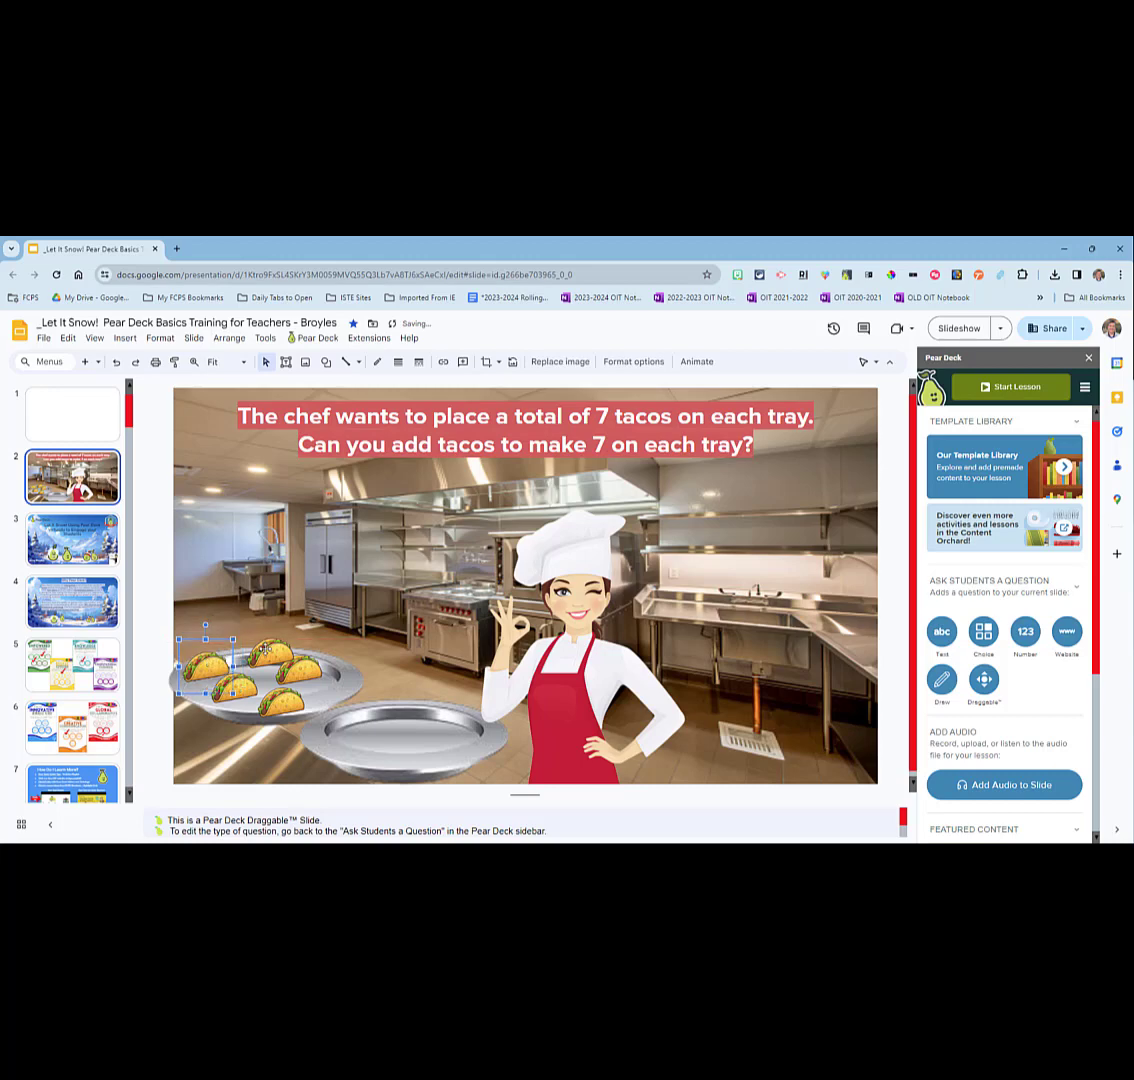
drag(262, 646, 286, 668)
click(268, 657)
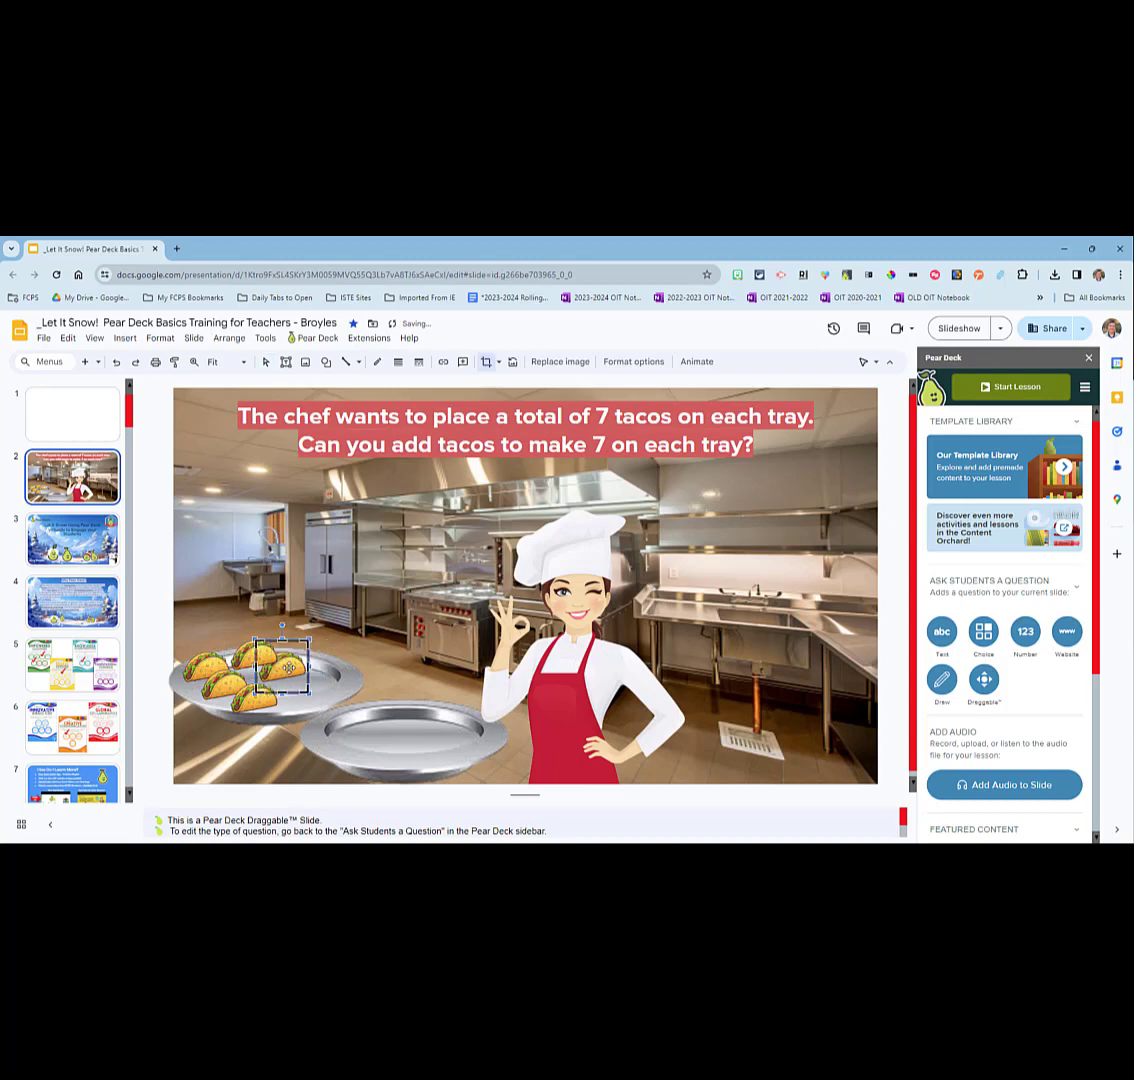
click(347, 668)
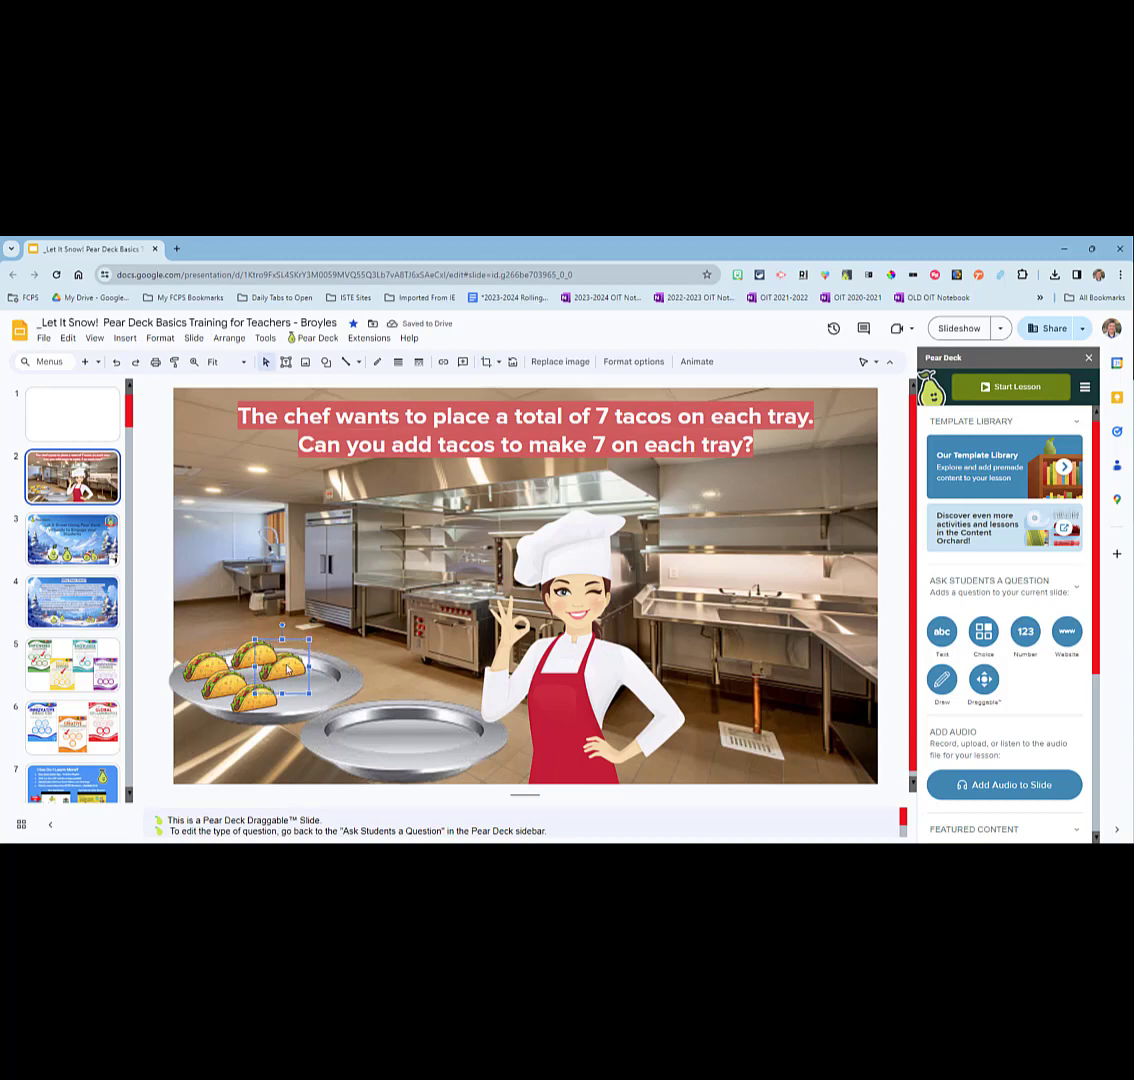
- Bring the rightmost taco on the upper tray to the front and place a sixth taco beside it
right_click(289, 670)
mouse_move(416, 587)
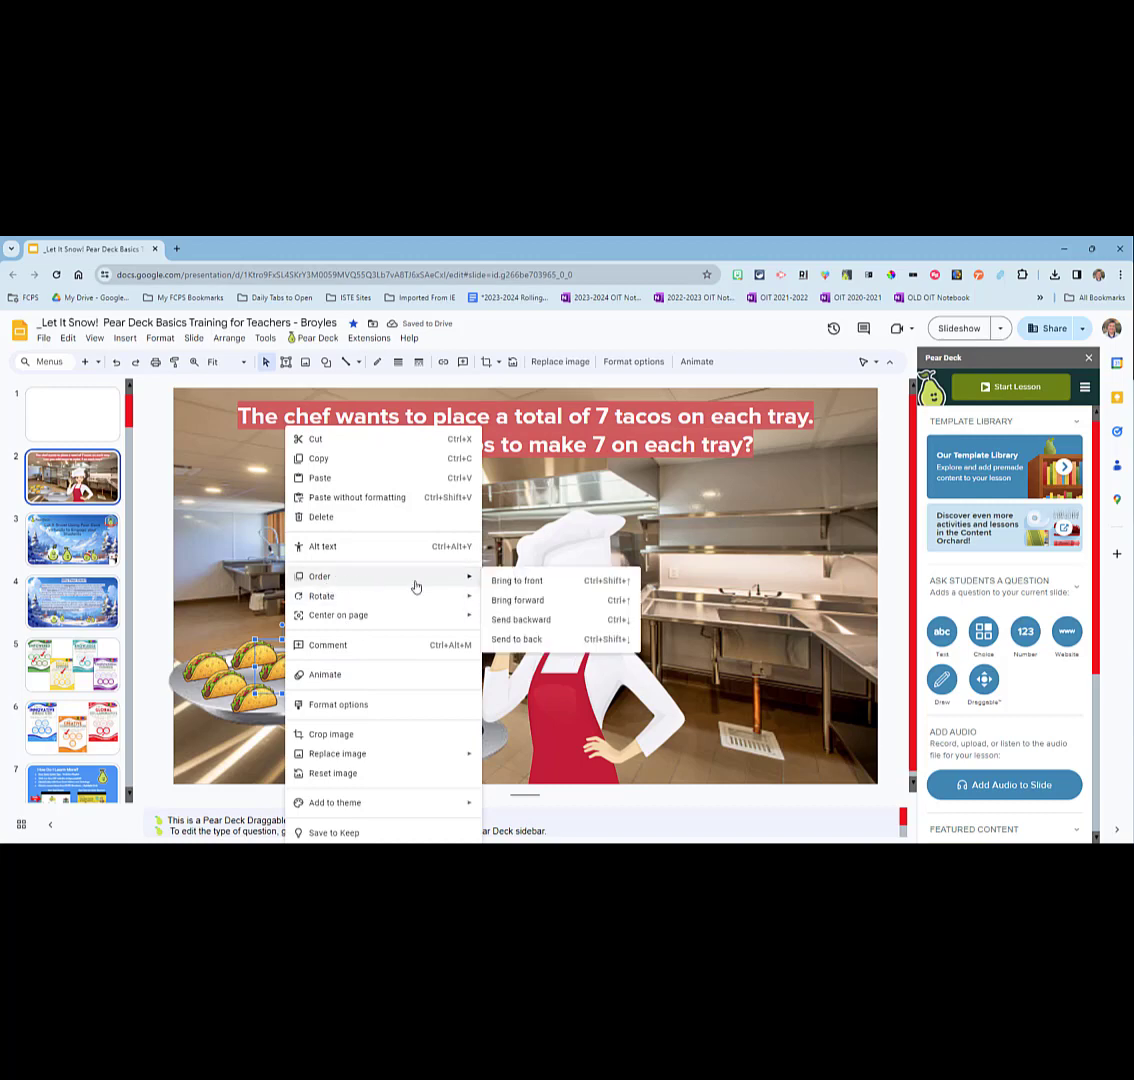
click(510, 580)
drag(299, 662, 302, 660)
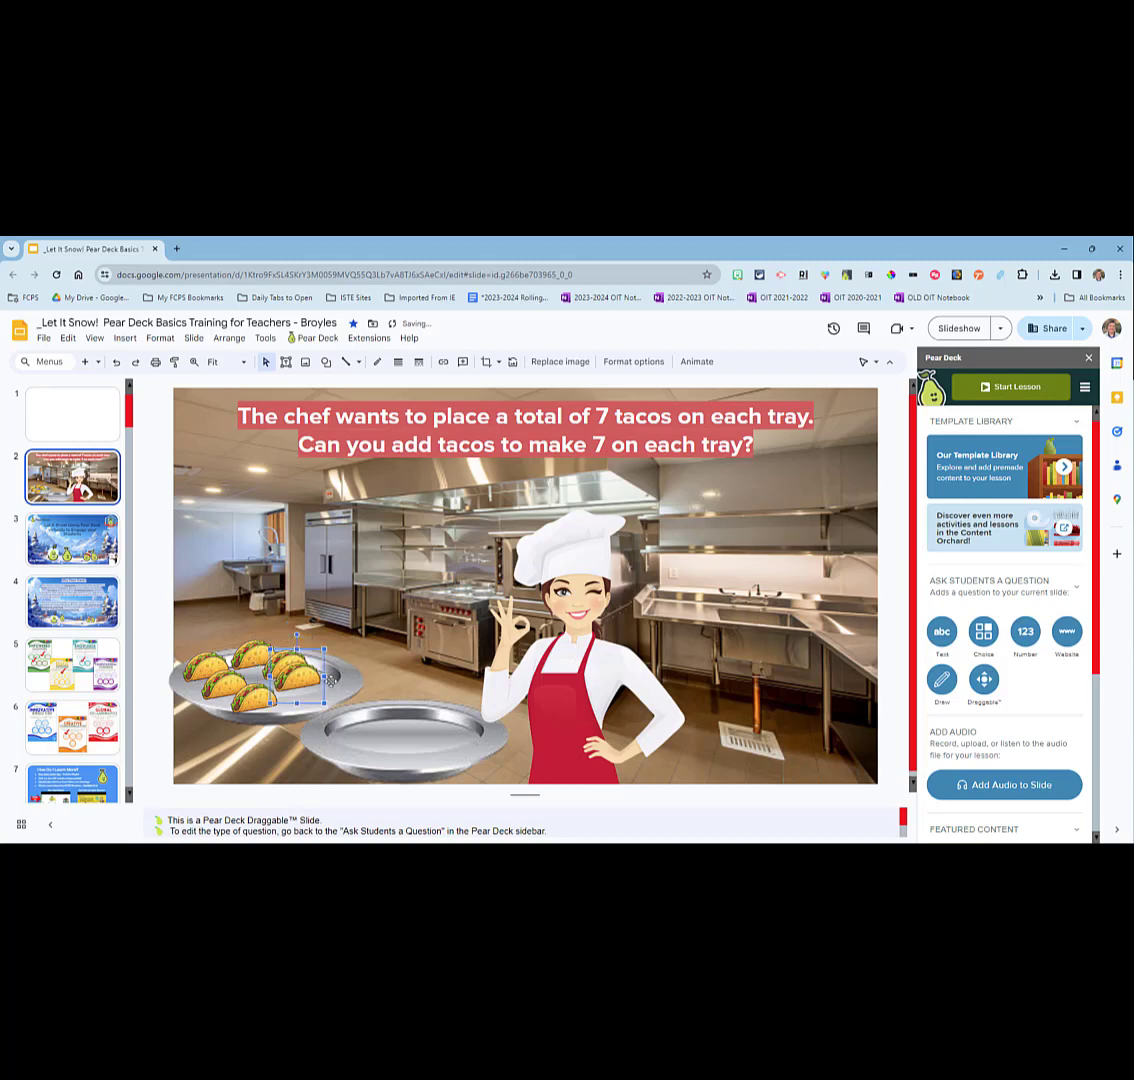
drag(293, 666, 323, 678)
key(ctrl+z)
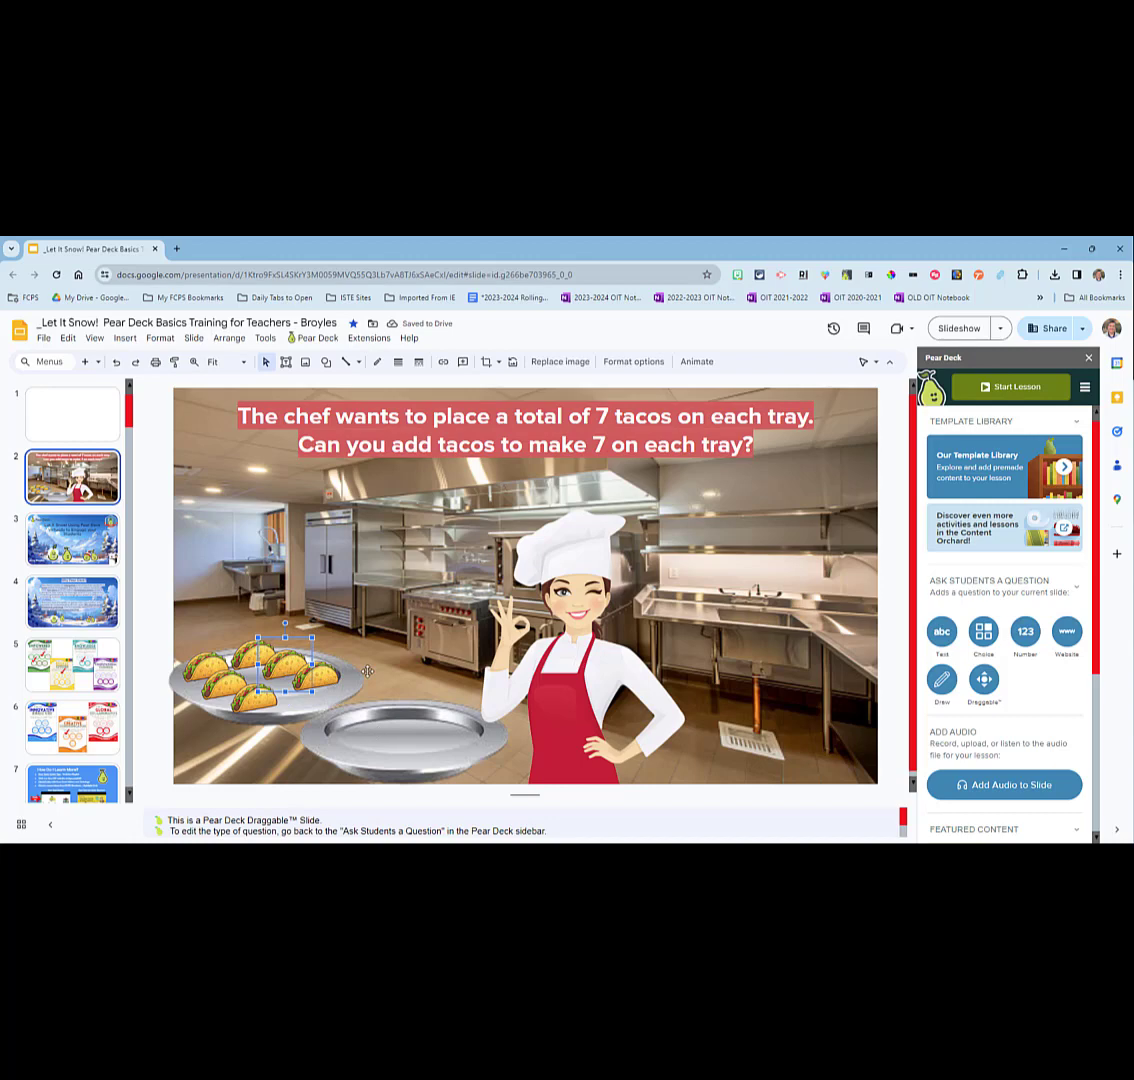
drag(306, 662, 336, 674)
- Make four more copies of the taco and arrange them on the lower tray
key(ctrl+v)
drag(336, 684, 358, 722)
key(ctrl+d)
key(ctrl+d)
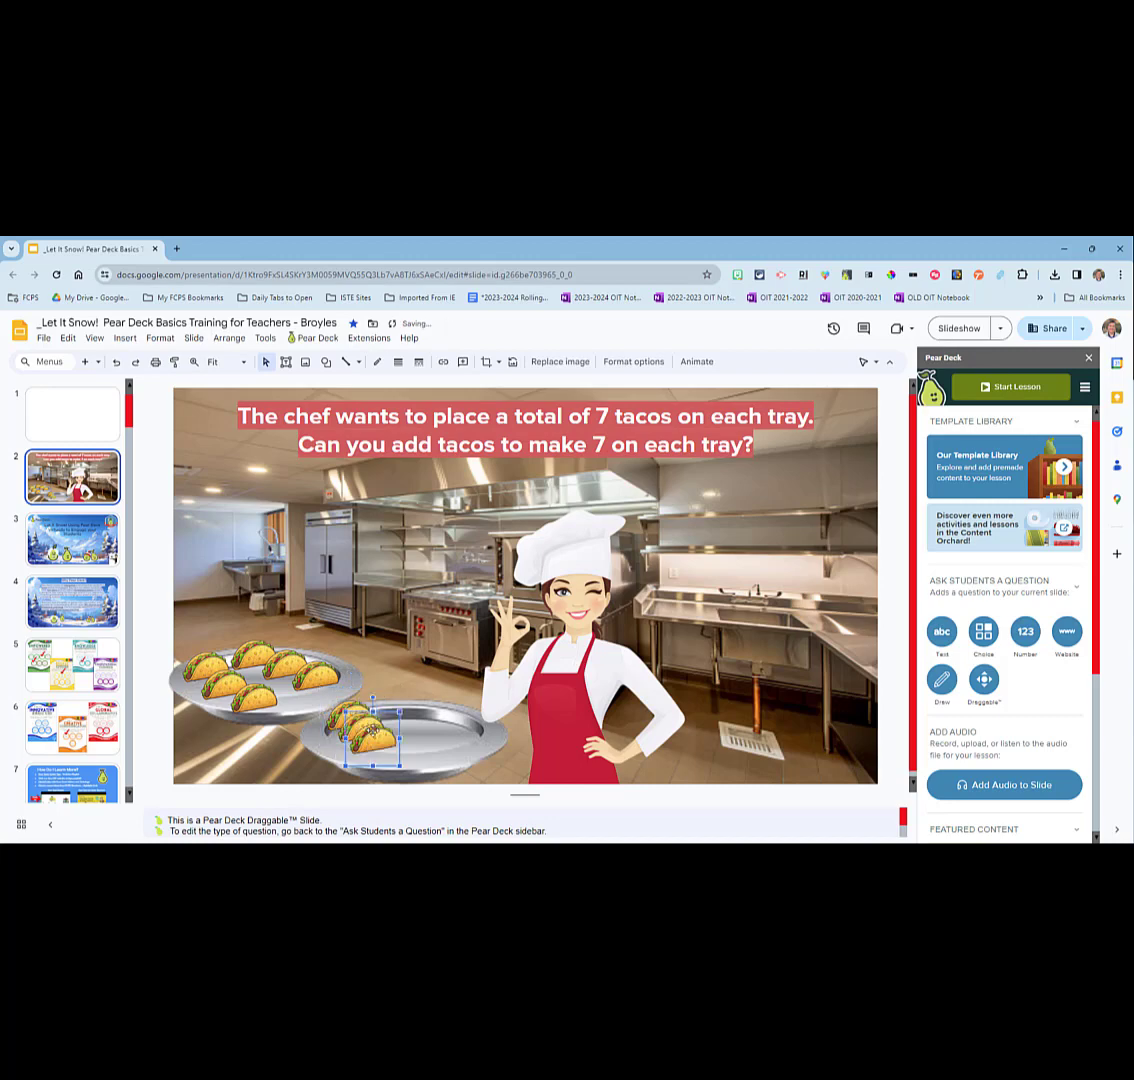
mouse_move(373, 735)
mouse_down()
mouse_move(414, 716)
mouse_move(363, 755)
mouse_up()
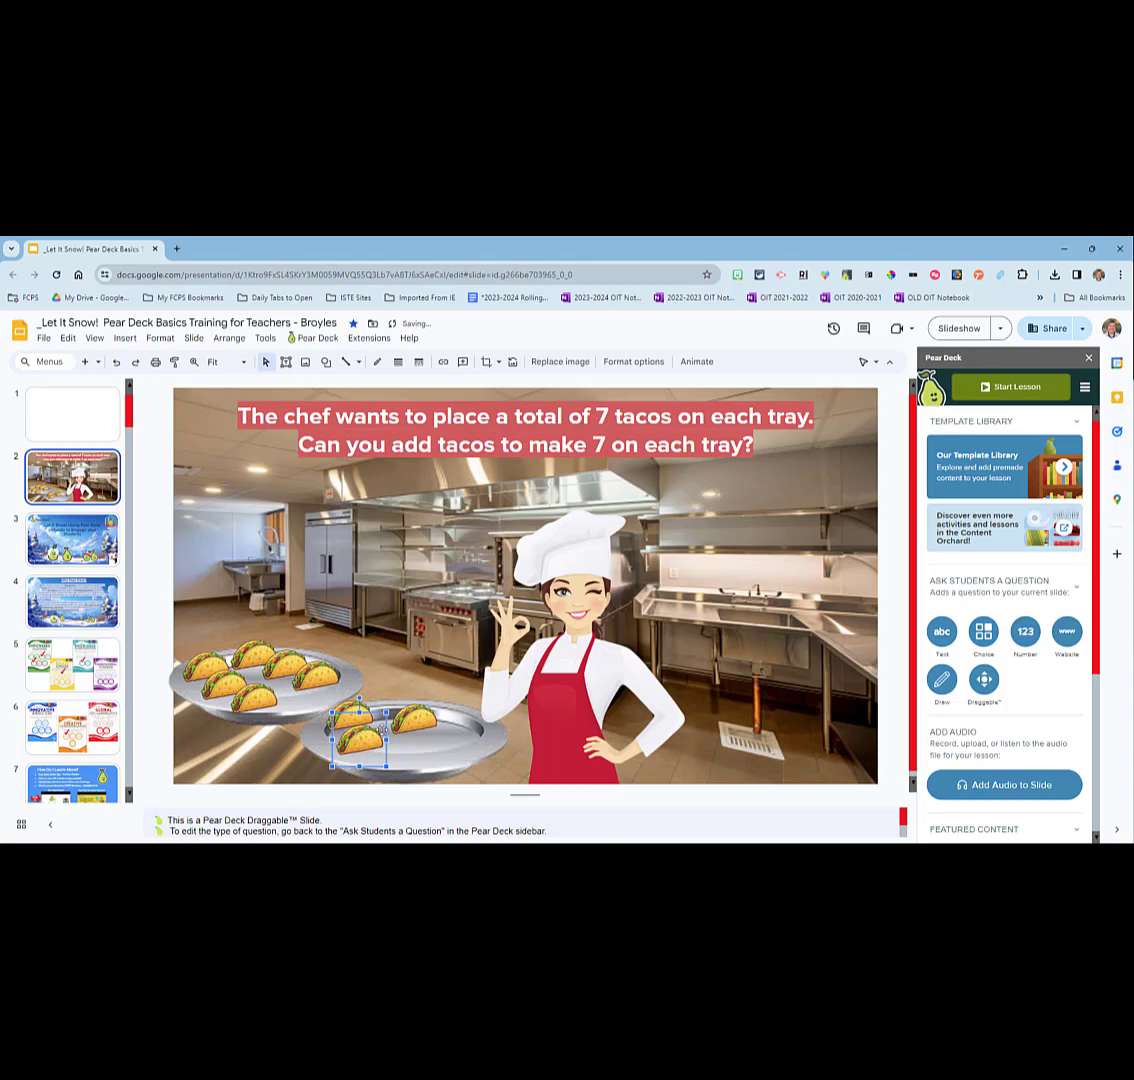
click(411, 716)
drag(411, 716, 403, 708)
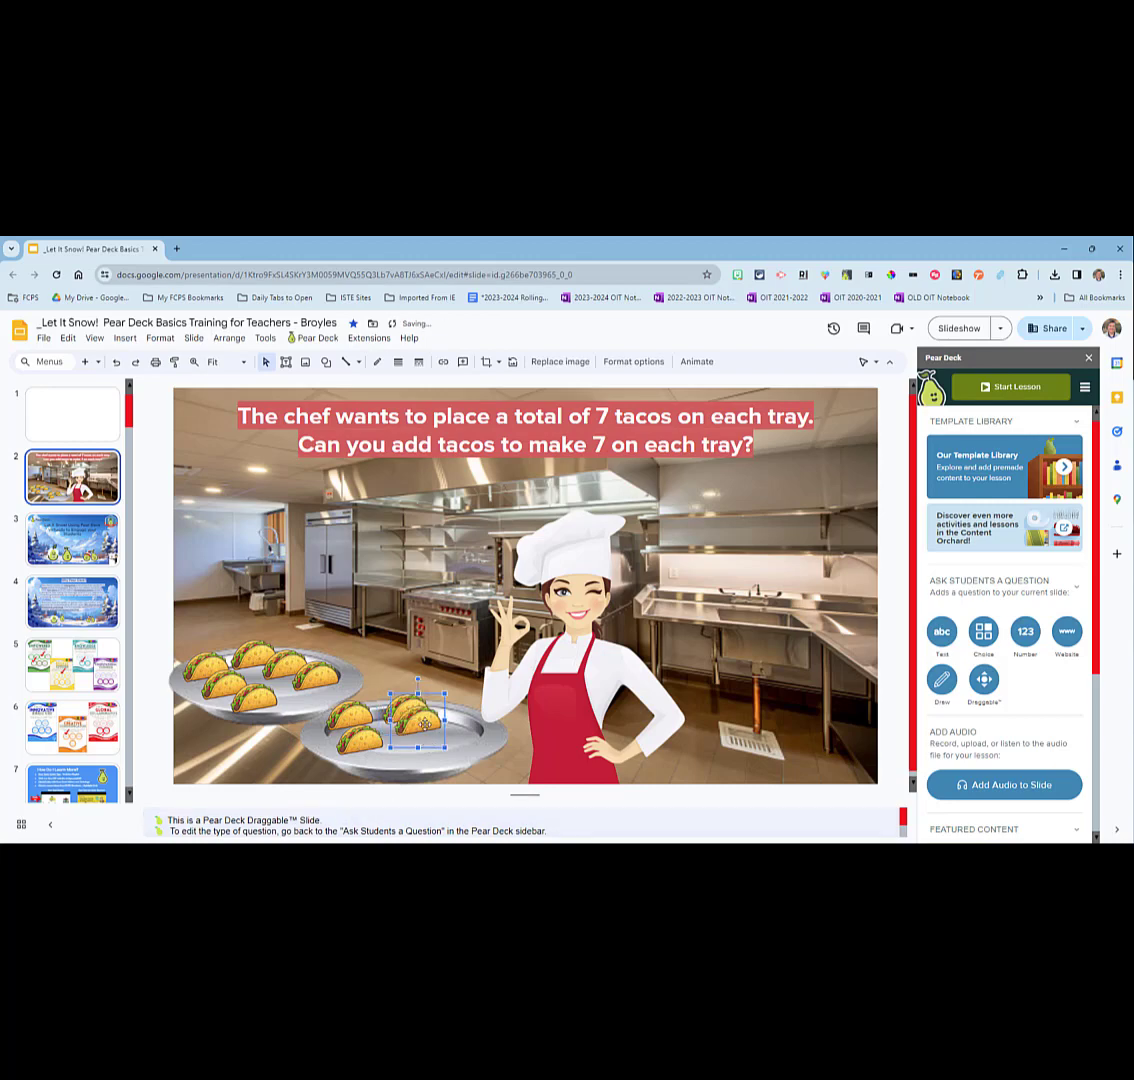
drag(404, 740, 442, 720)
click(397, 711)
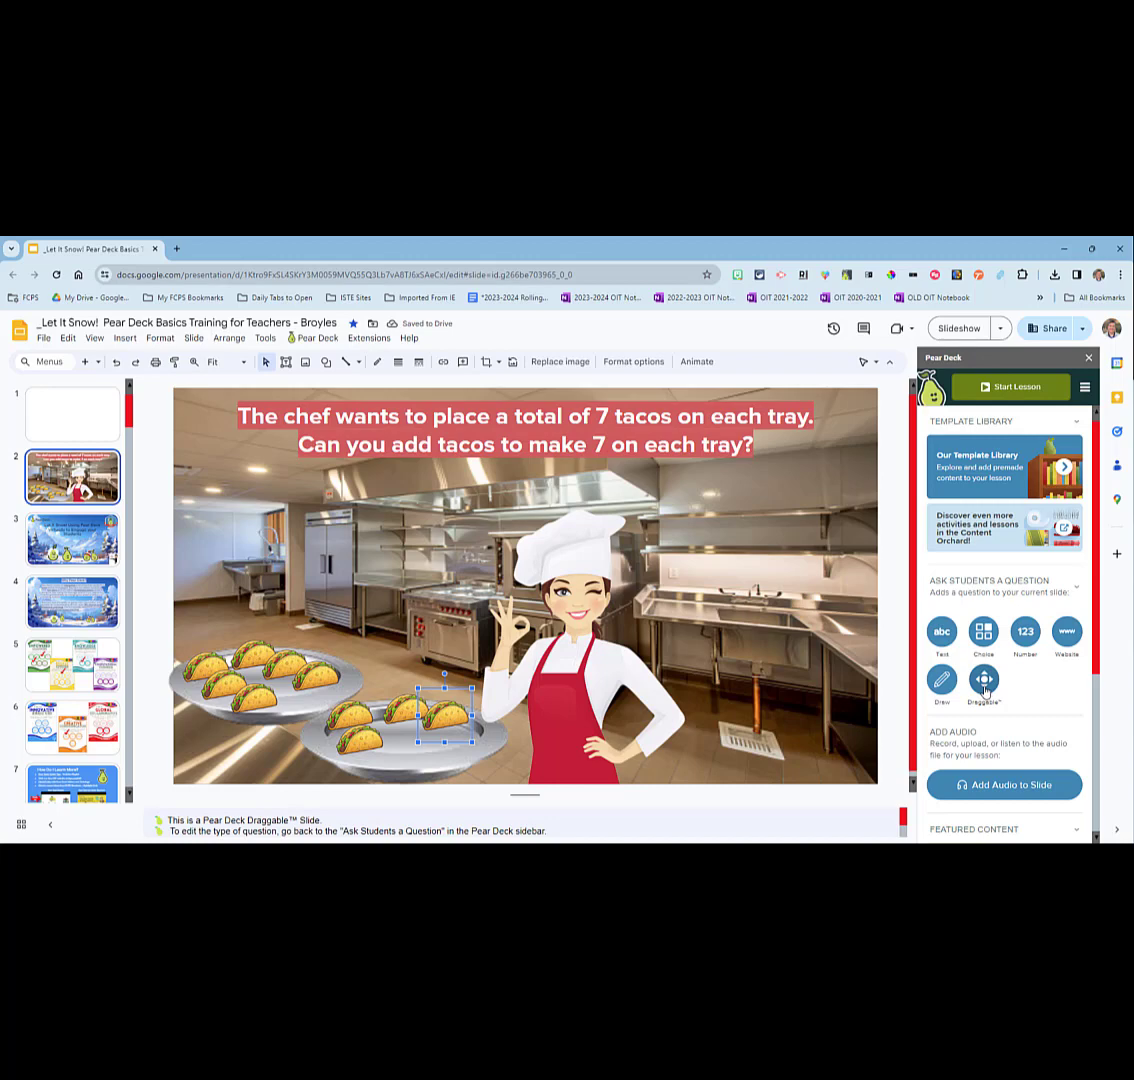
- Start a Draggable question on the chef slide with Taco as the first draggable item
click(985, 685)
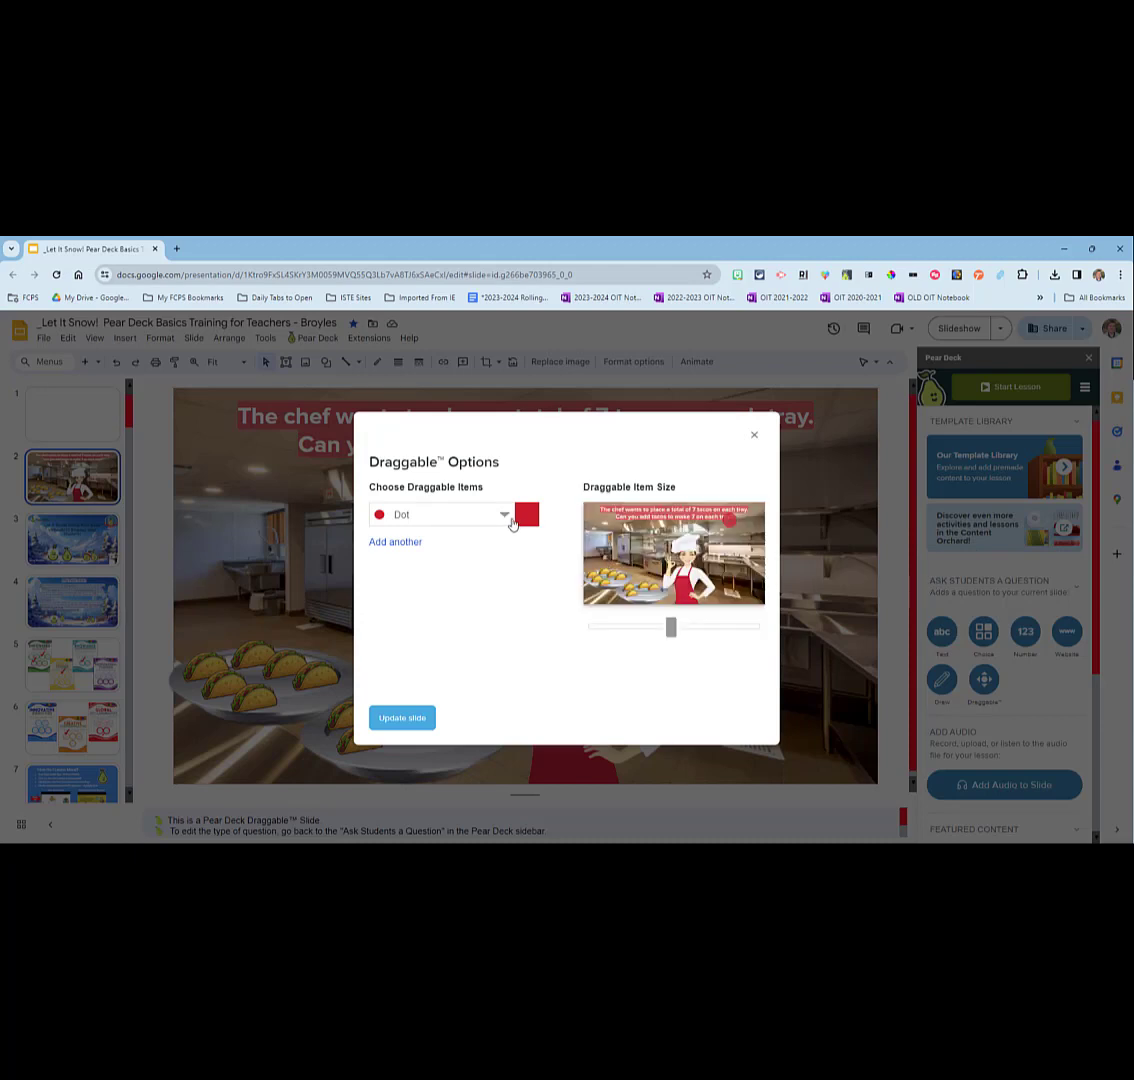
click(505, 515)
click(459, 536)
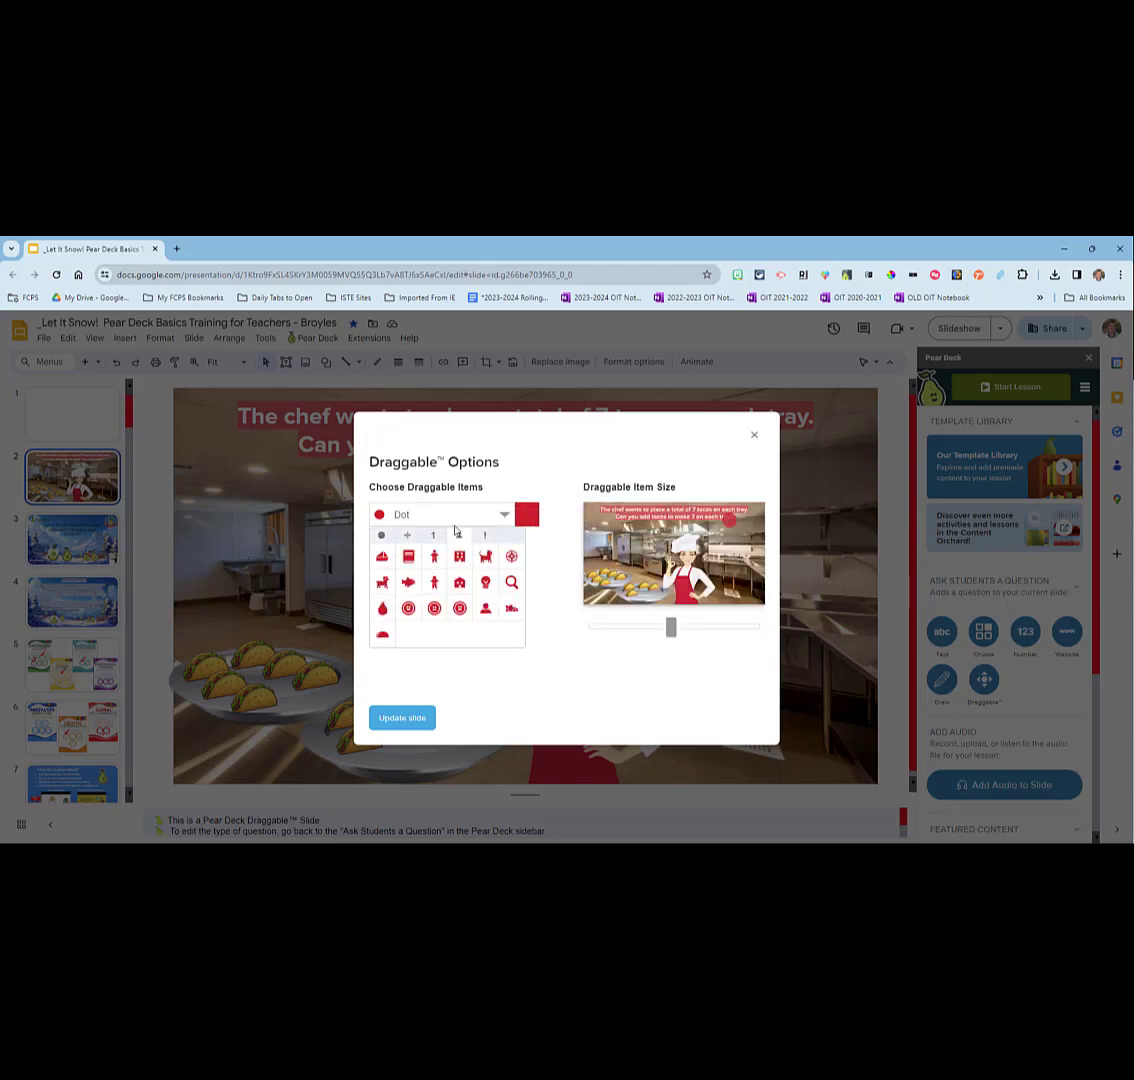
click(382, 635)
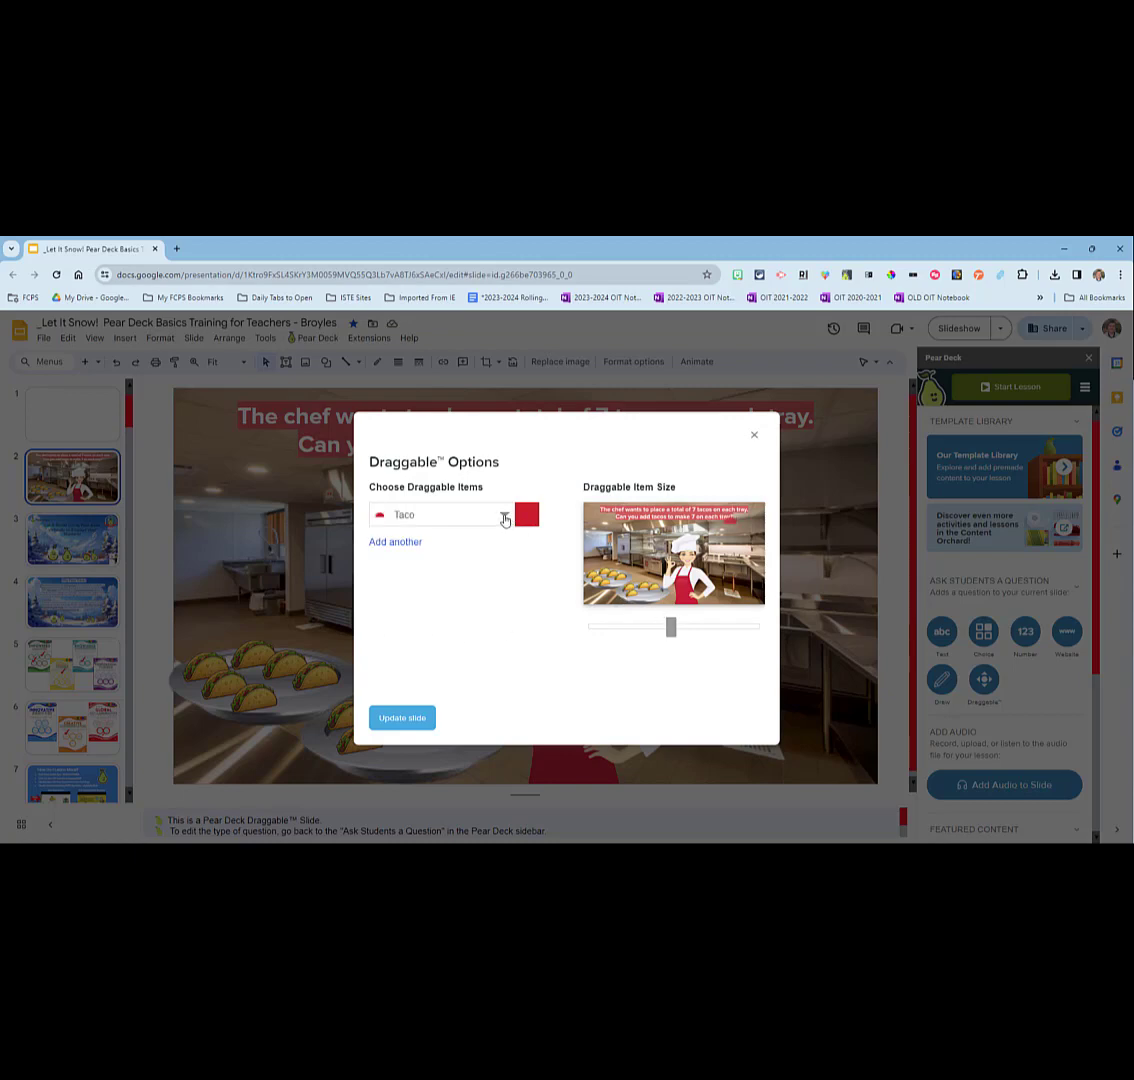
- Add four more Taco draggable items coloured orange, green, purple and dark blue
click(405, 543)
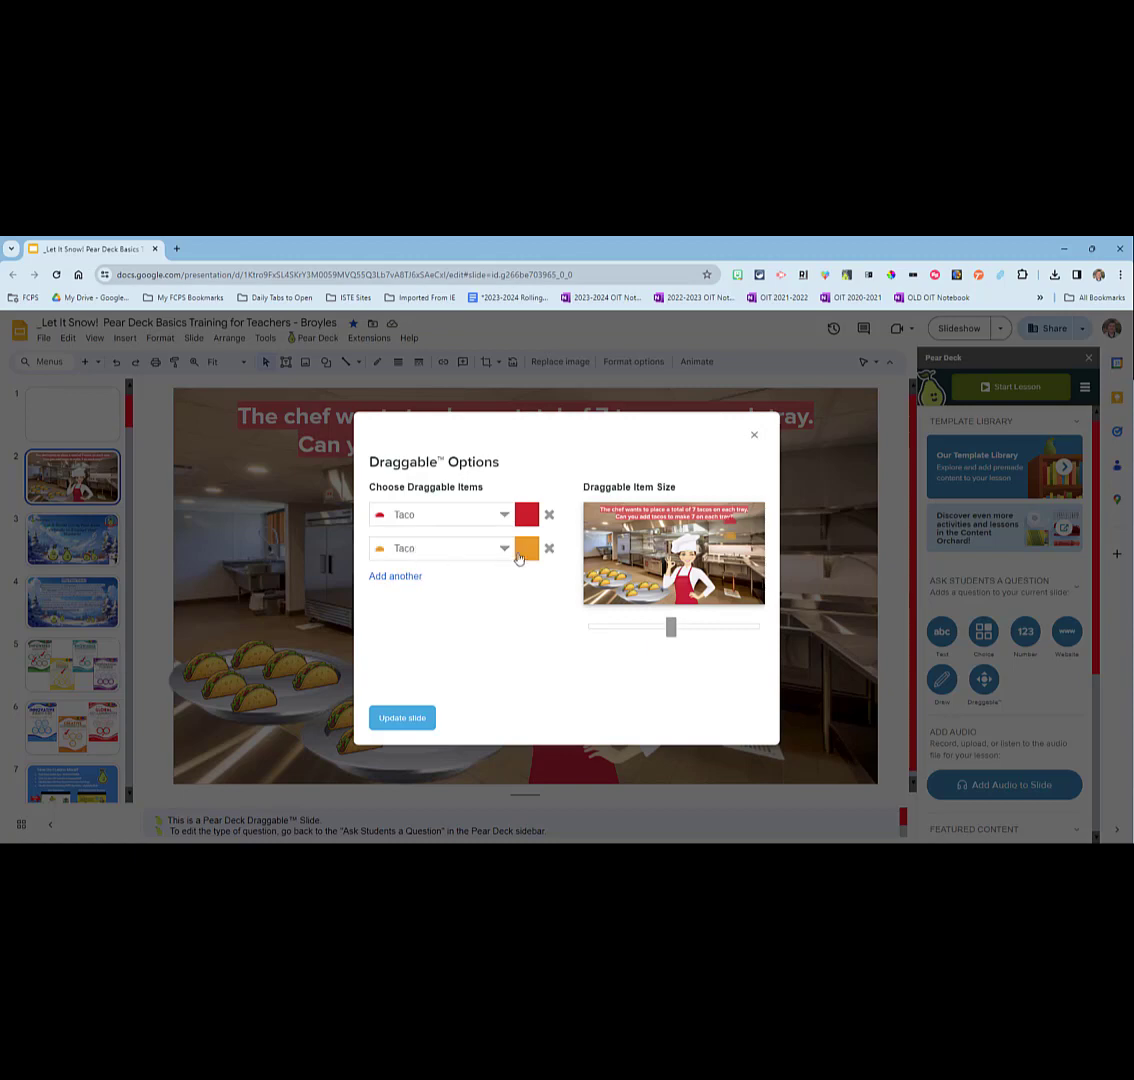
click(395, 578)
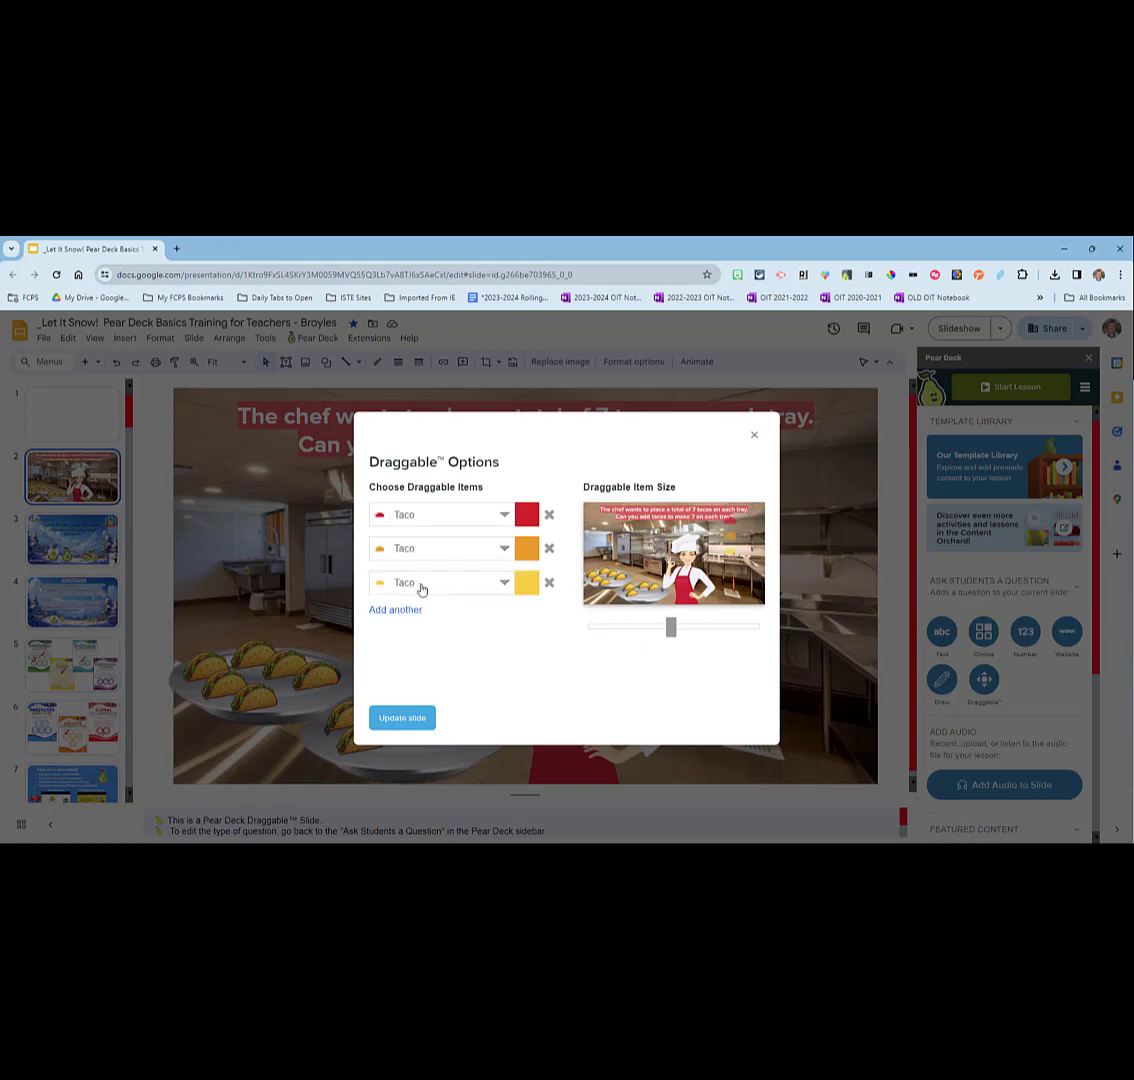
click(530, 583)
click(481, 610)
click(400, 610)
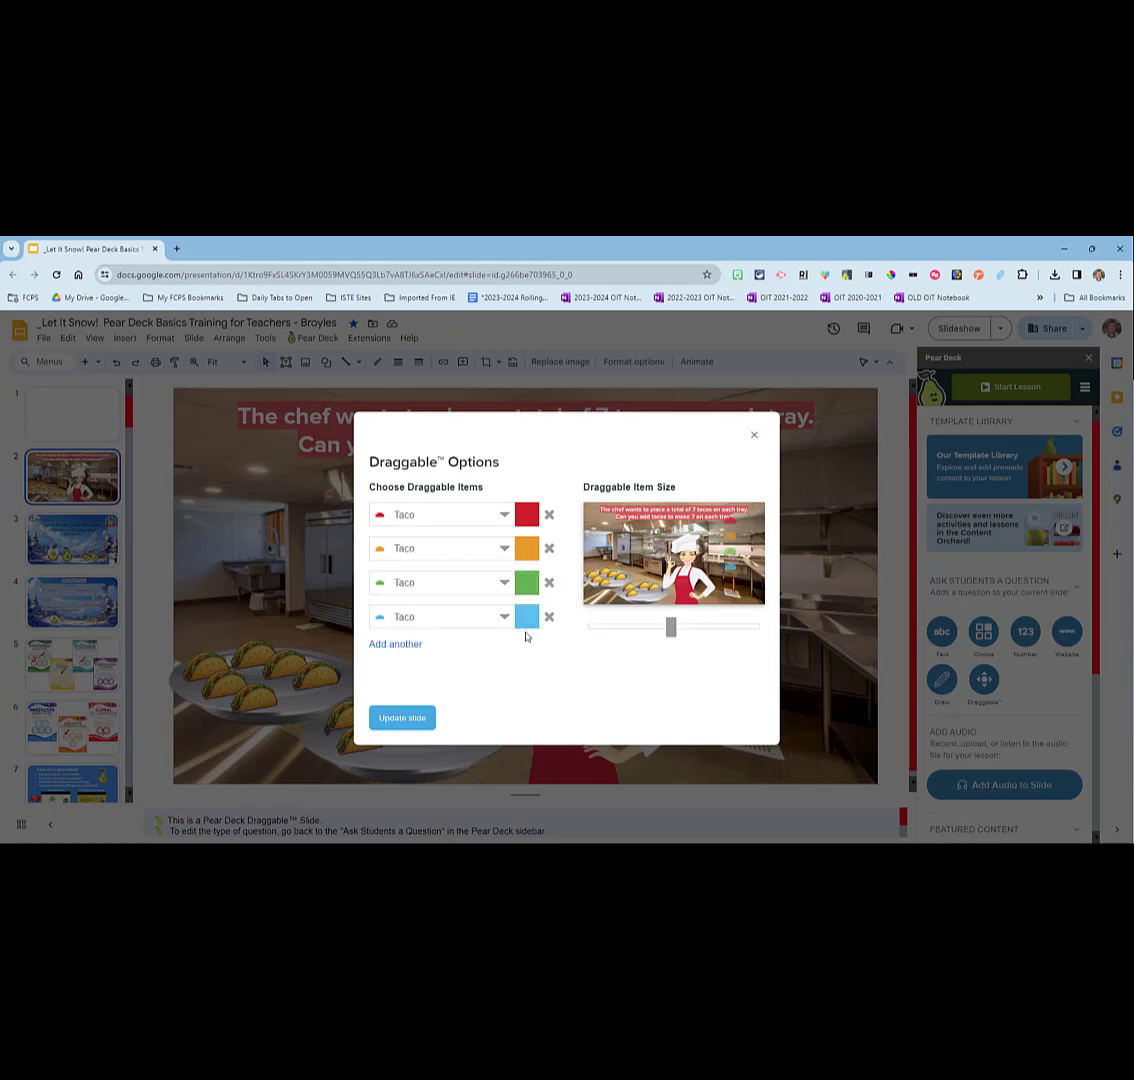
click(410, 646)
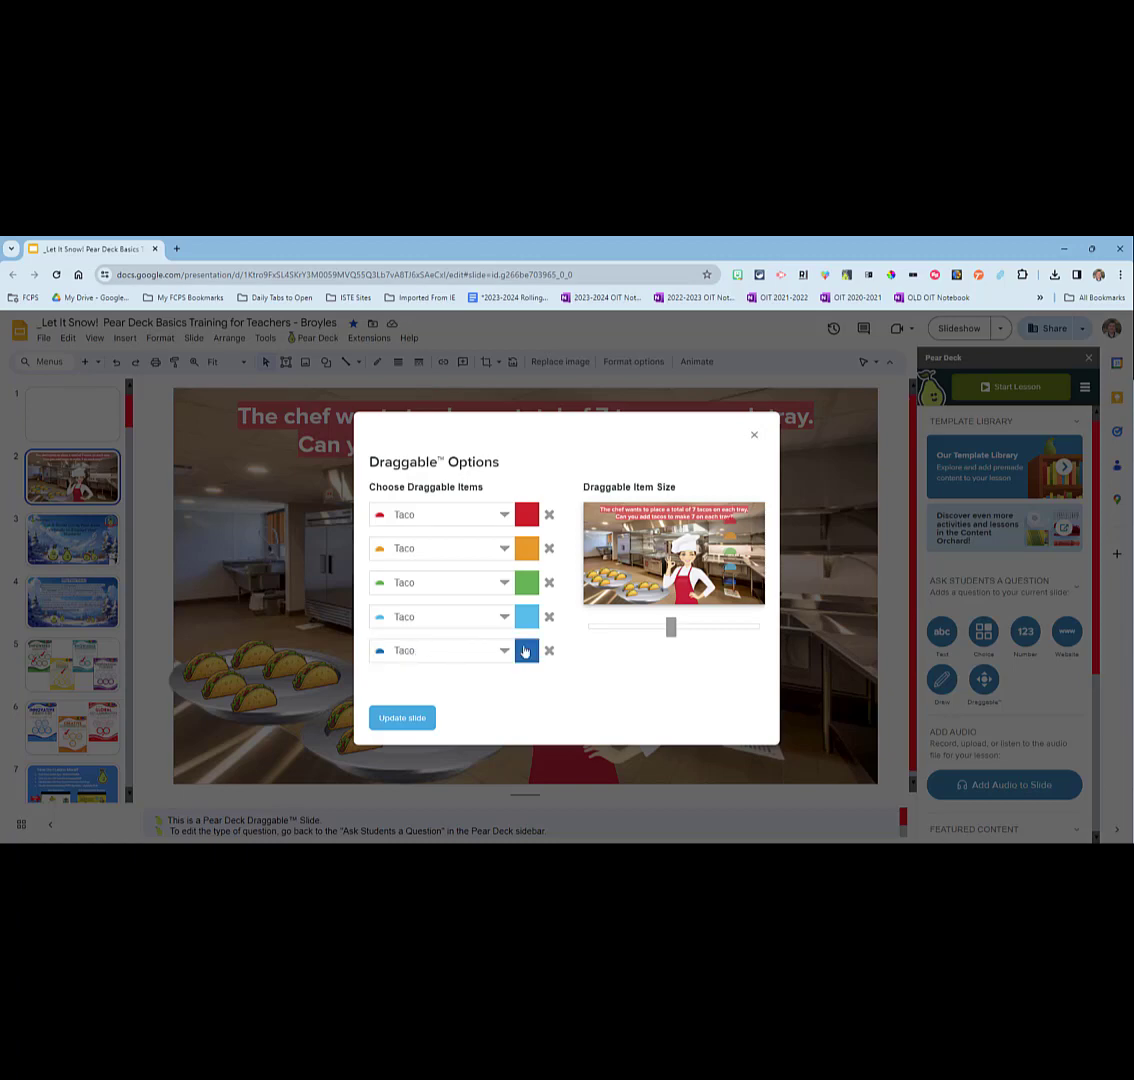
click(527, 620)
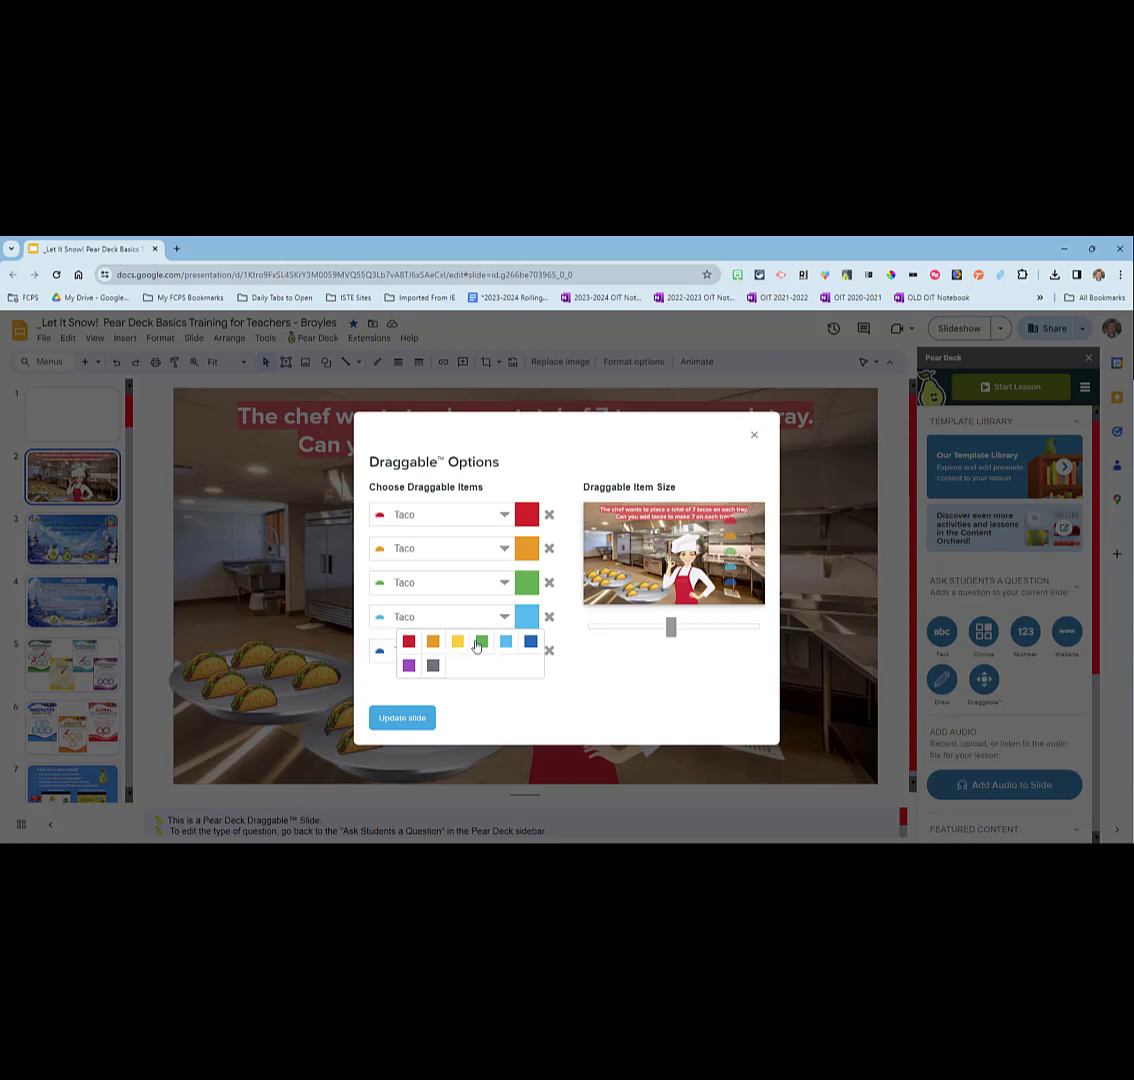
click(409, 666)
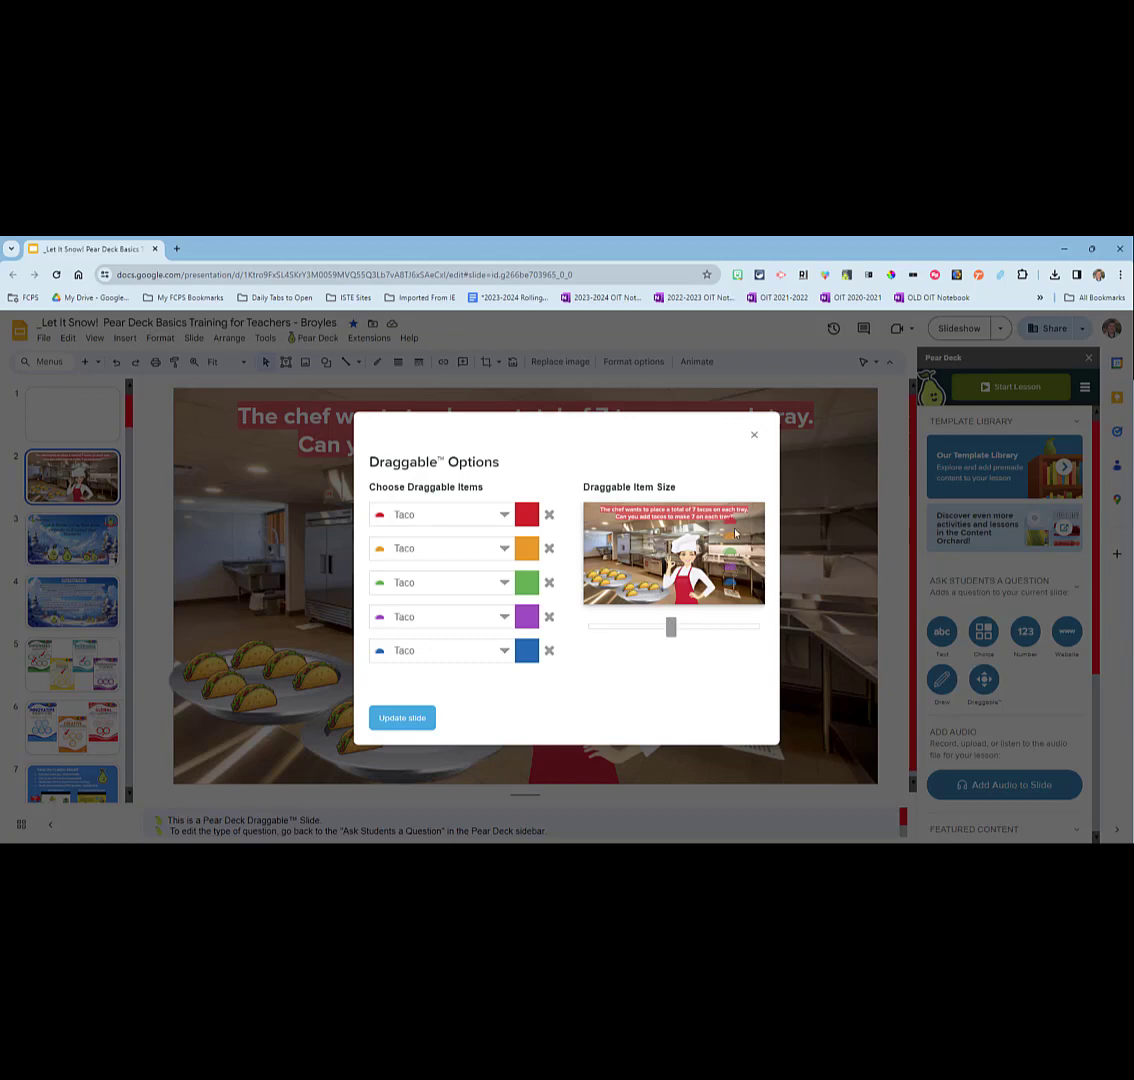
- Reduce the draggable item size slightly and update the slide with the Draggable question
drag(671, 625, 659, 628)
click(418, 727)
click(410, 725)
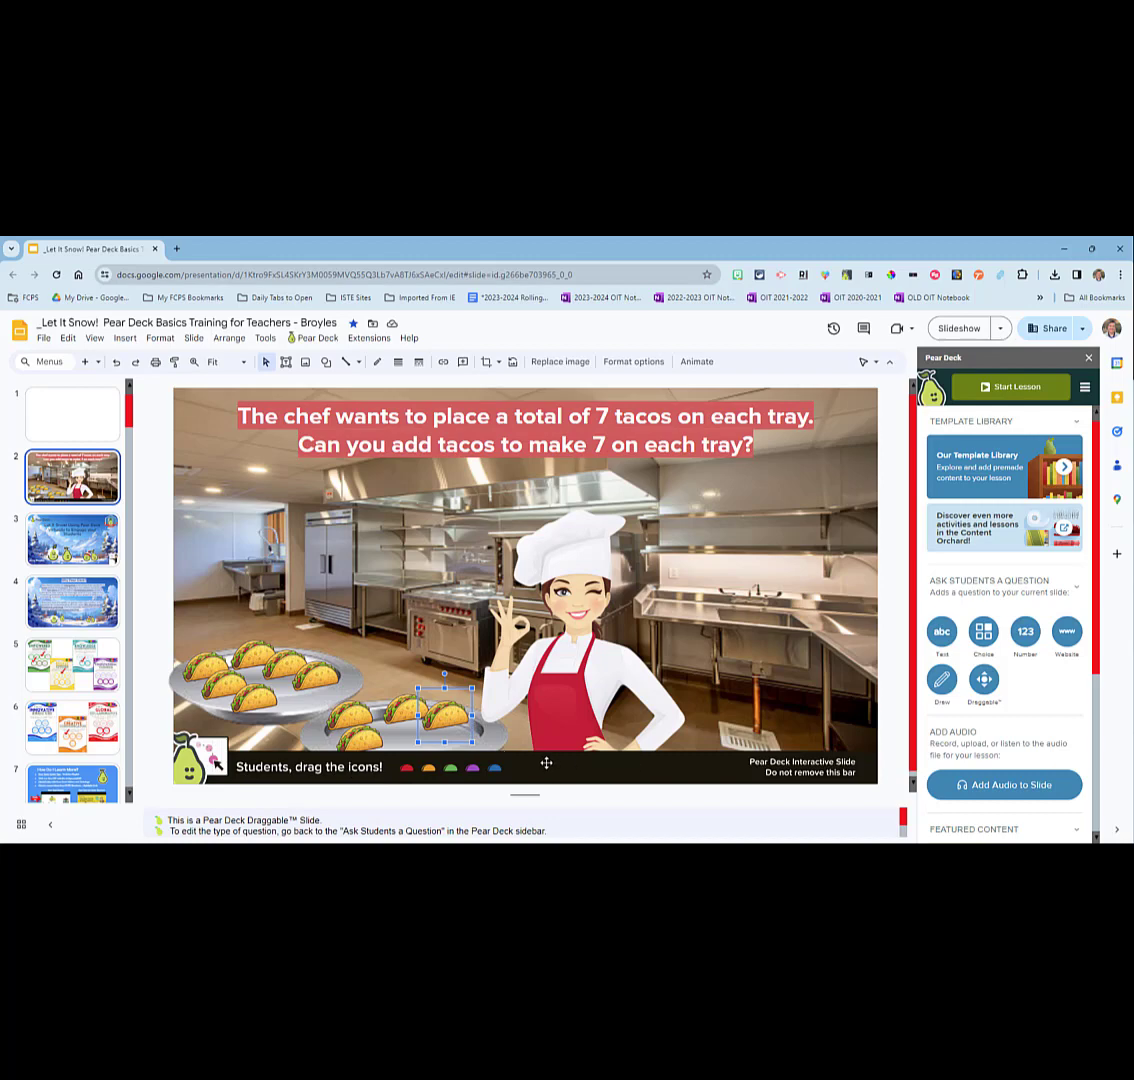
click(542, 676)
click(727, 636)
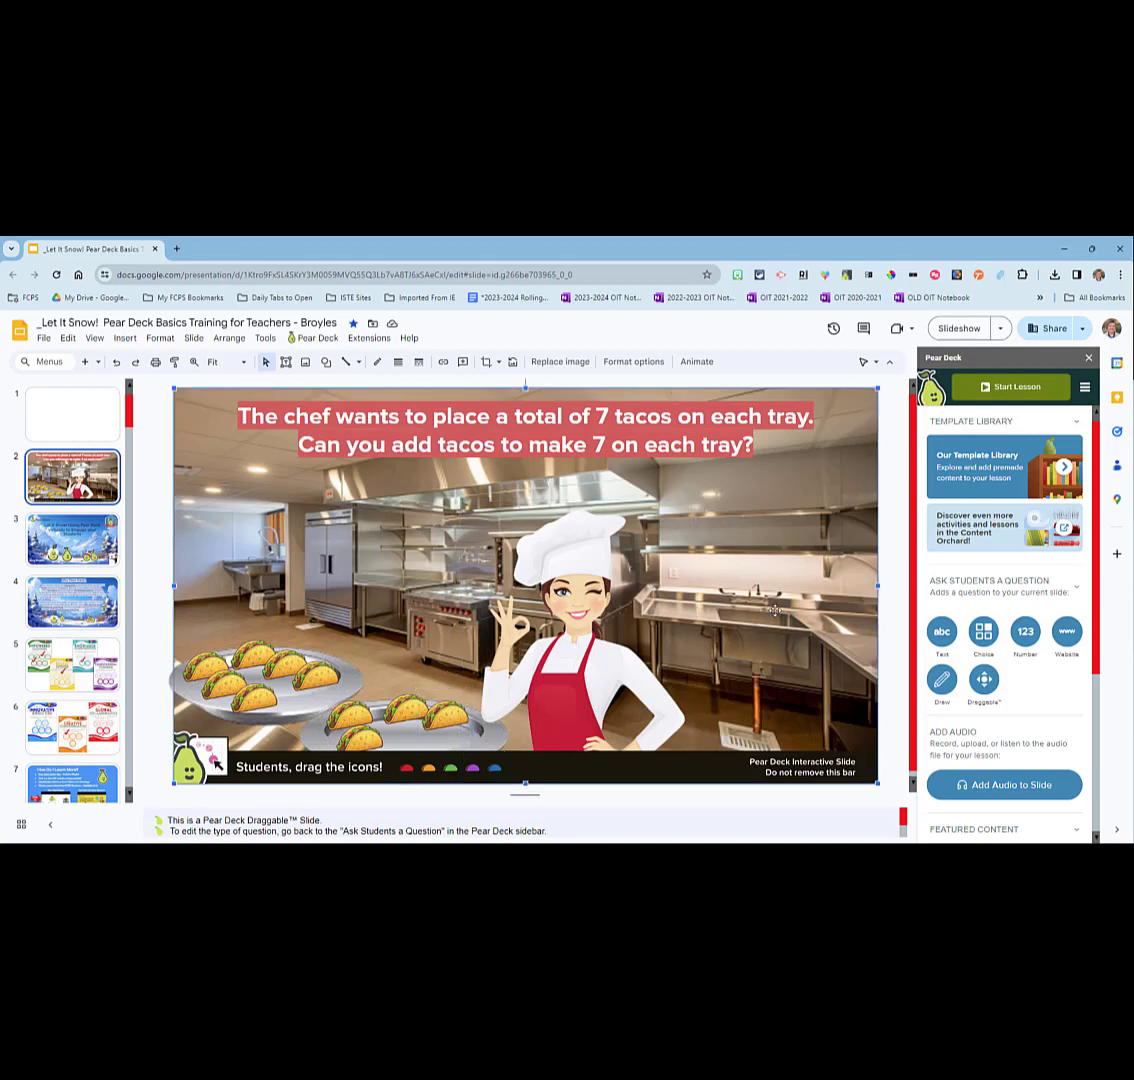